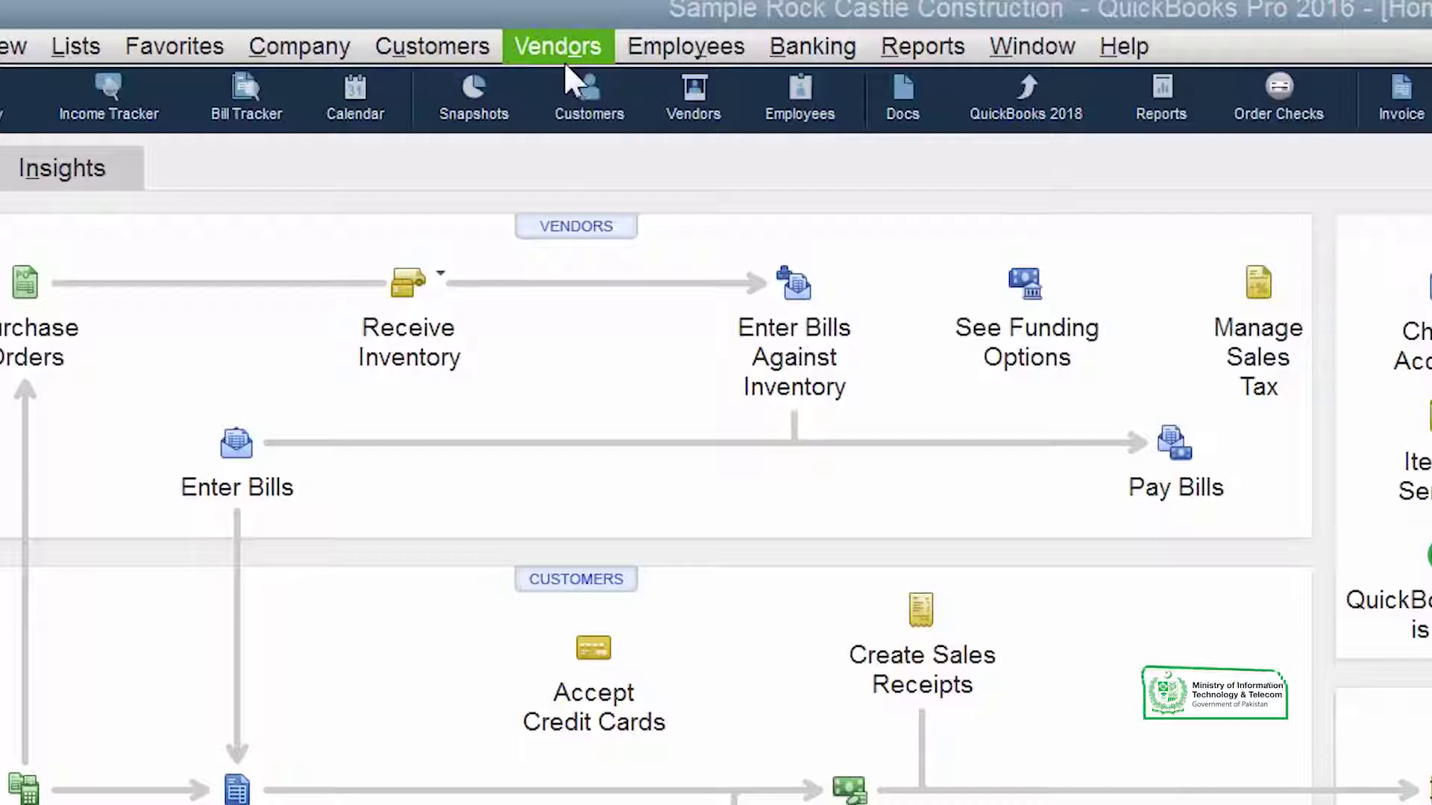
Open the Vendor Center's Add Multiple Vendors list, dismiss the pop-up window and go to the first empty row.
click(695, 110)
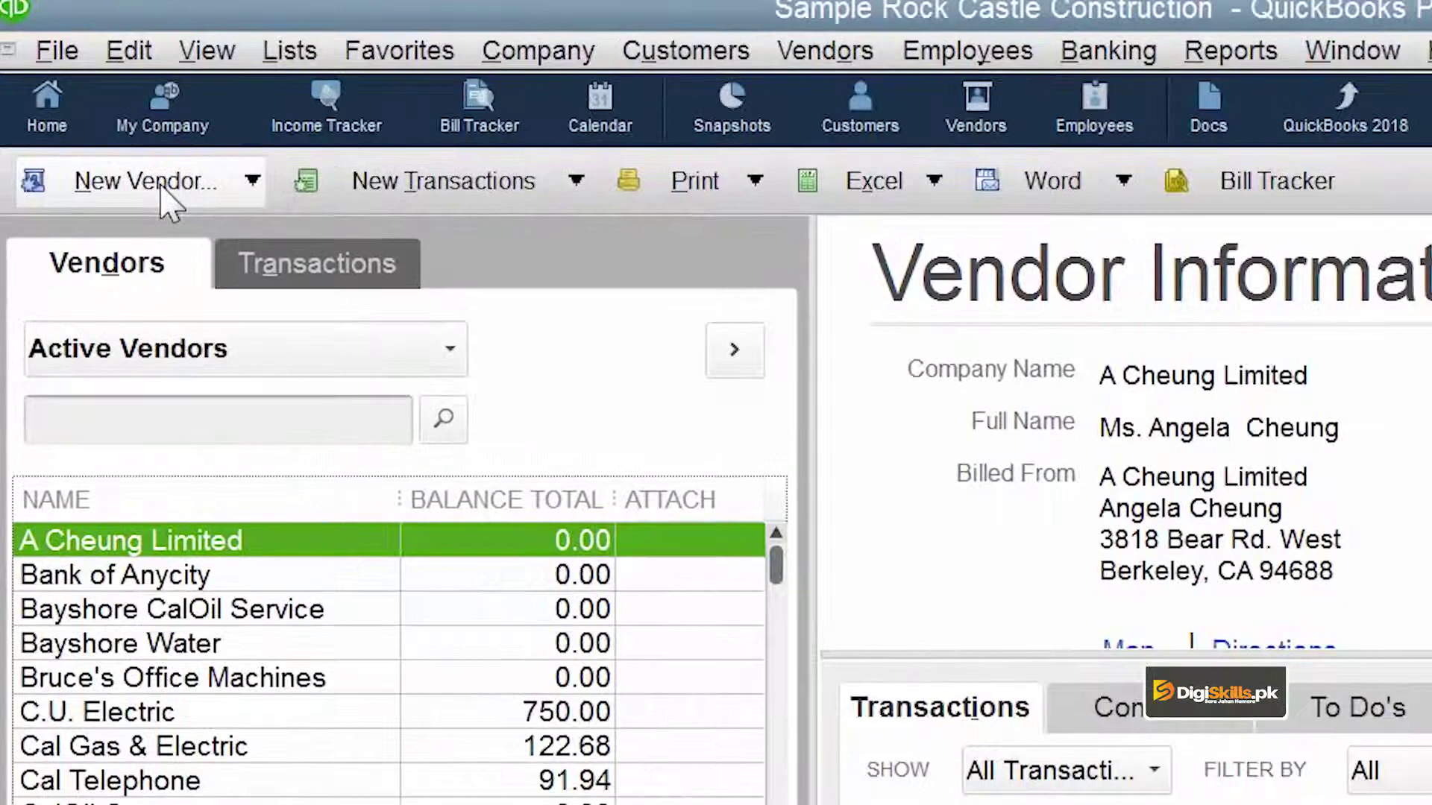
click(165, 195)
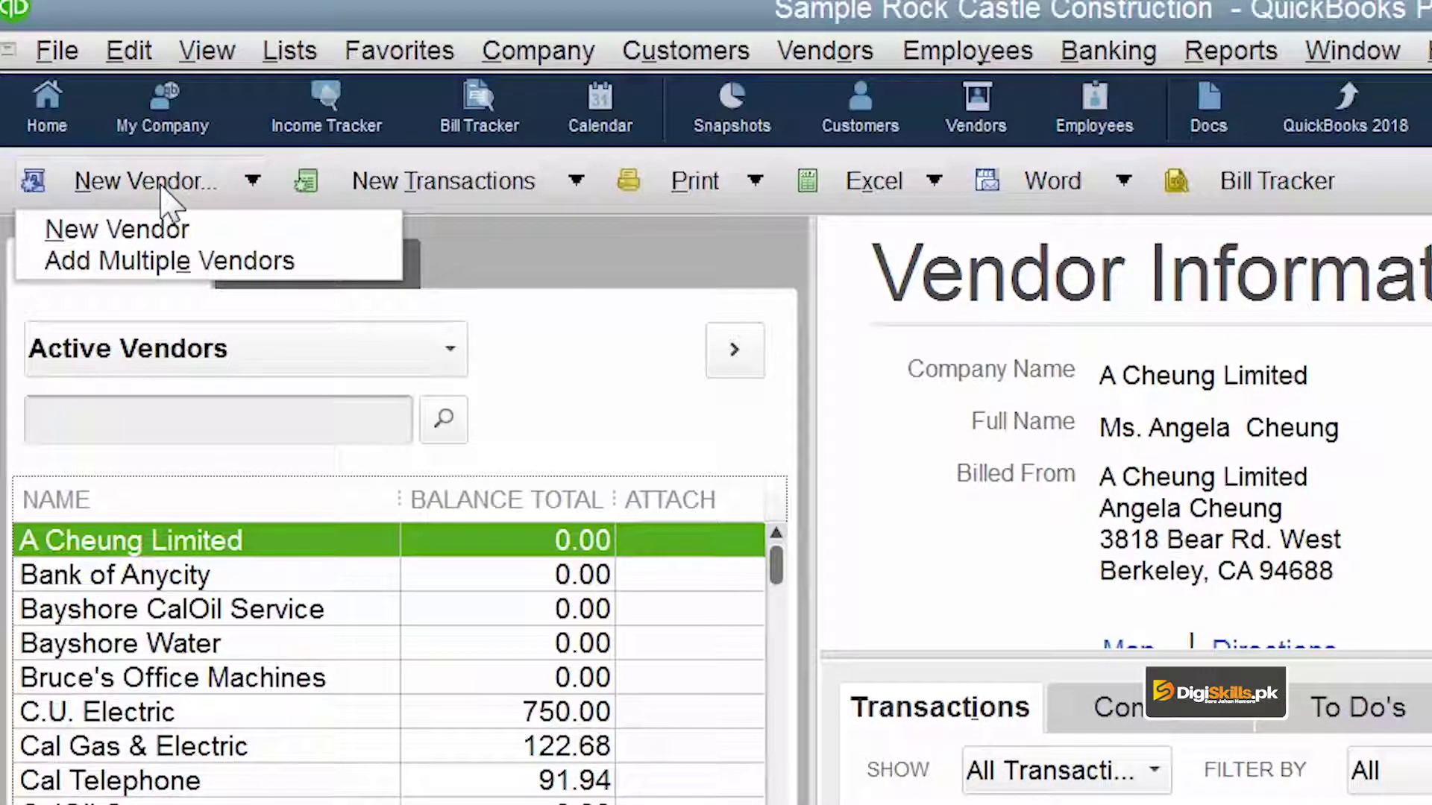
click(173, 261)
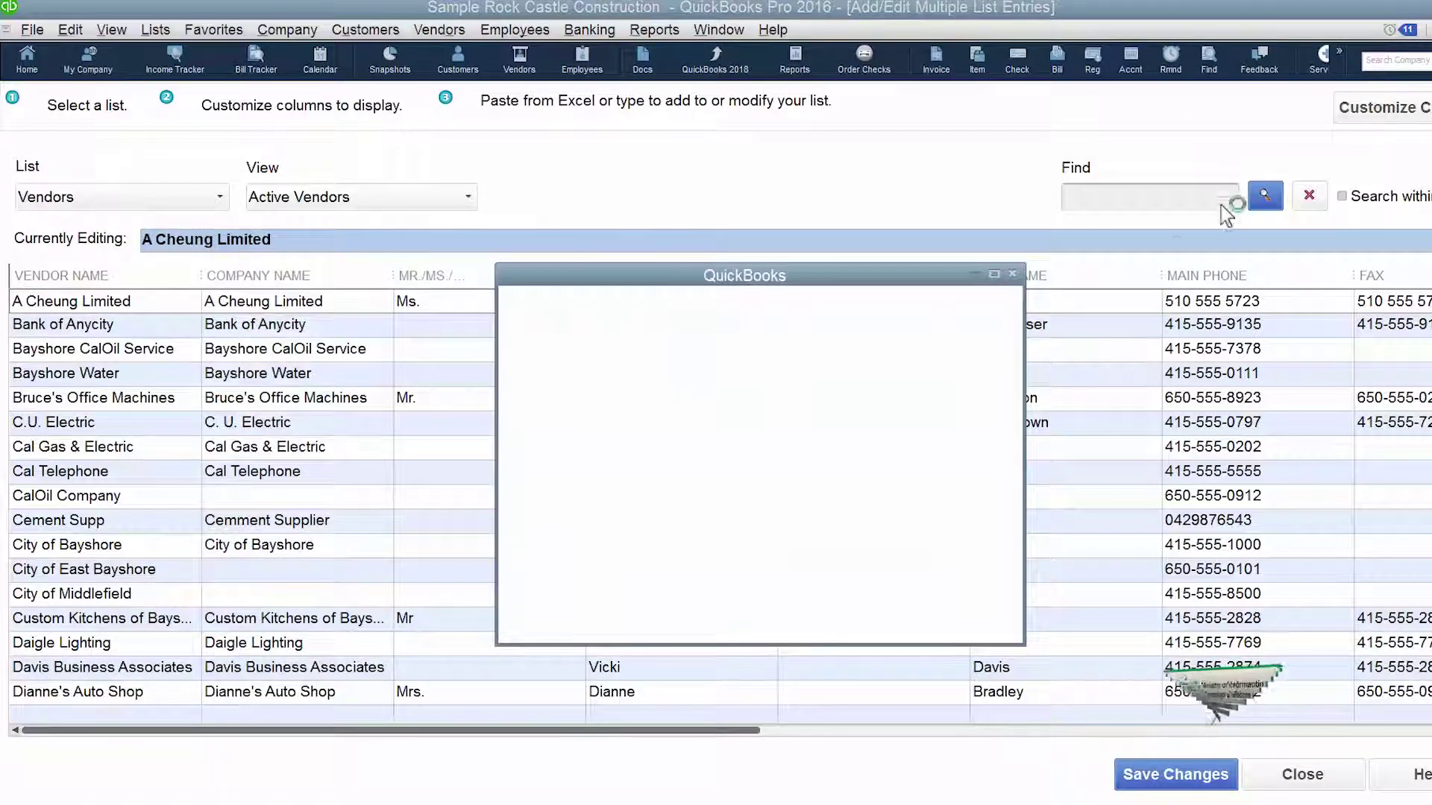
click(1013, 274)
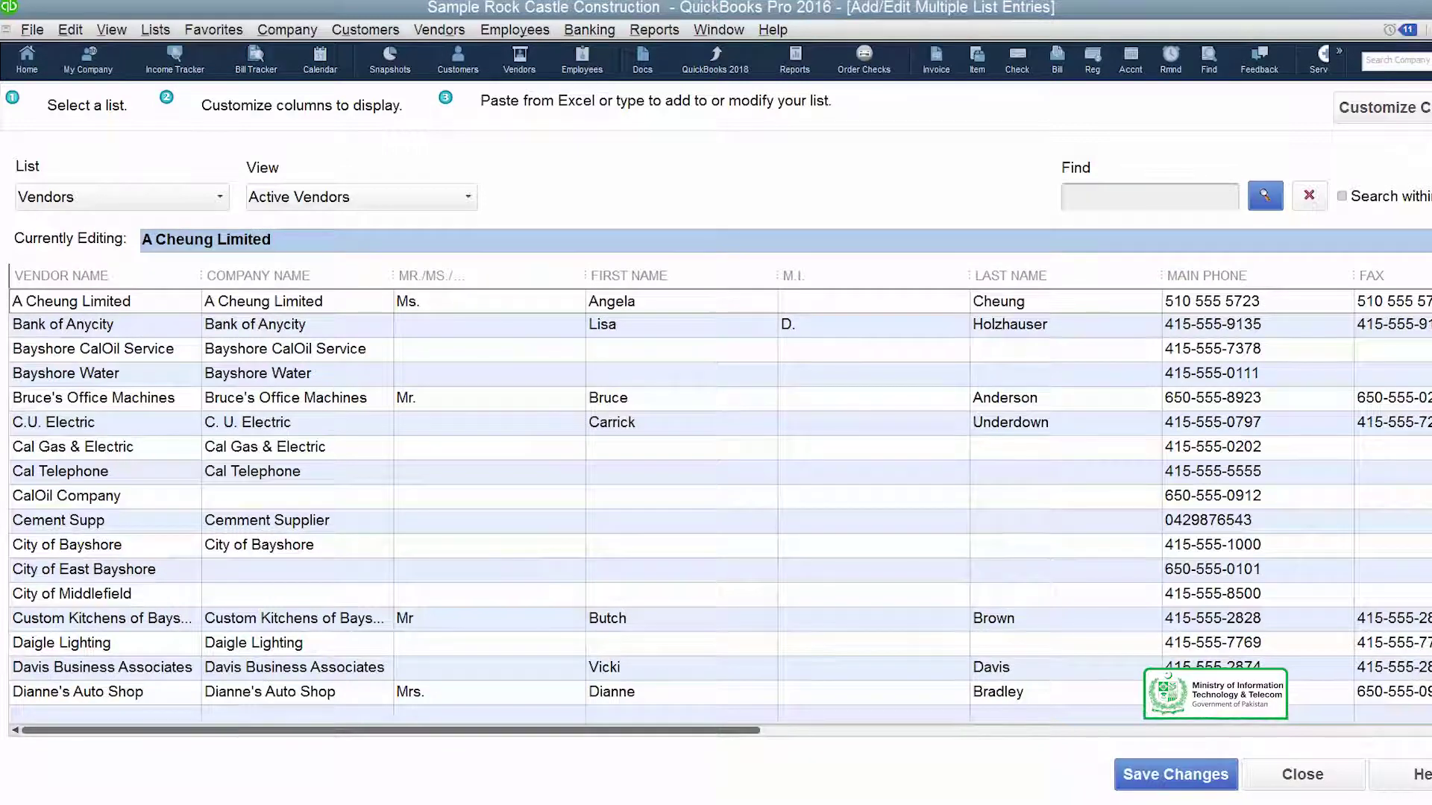
scroll(716, 493, down, 12)
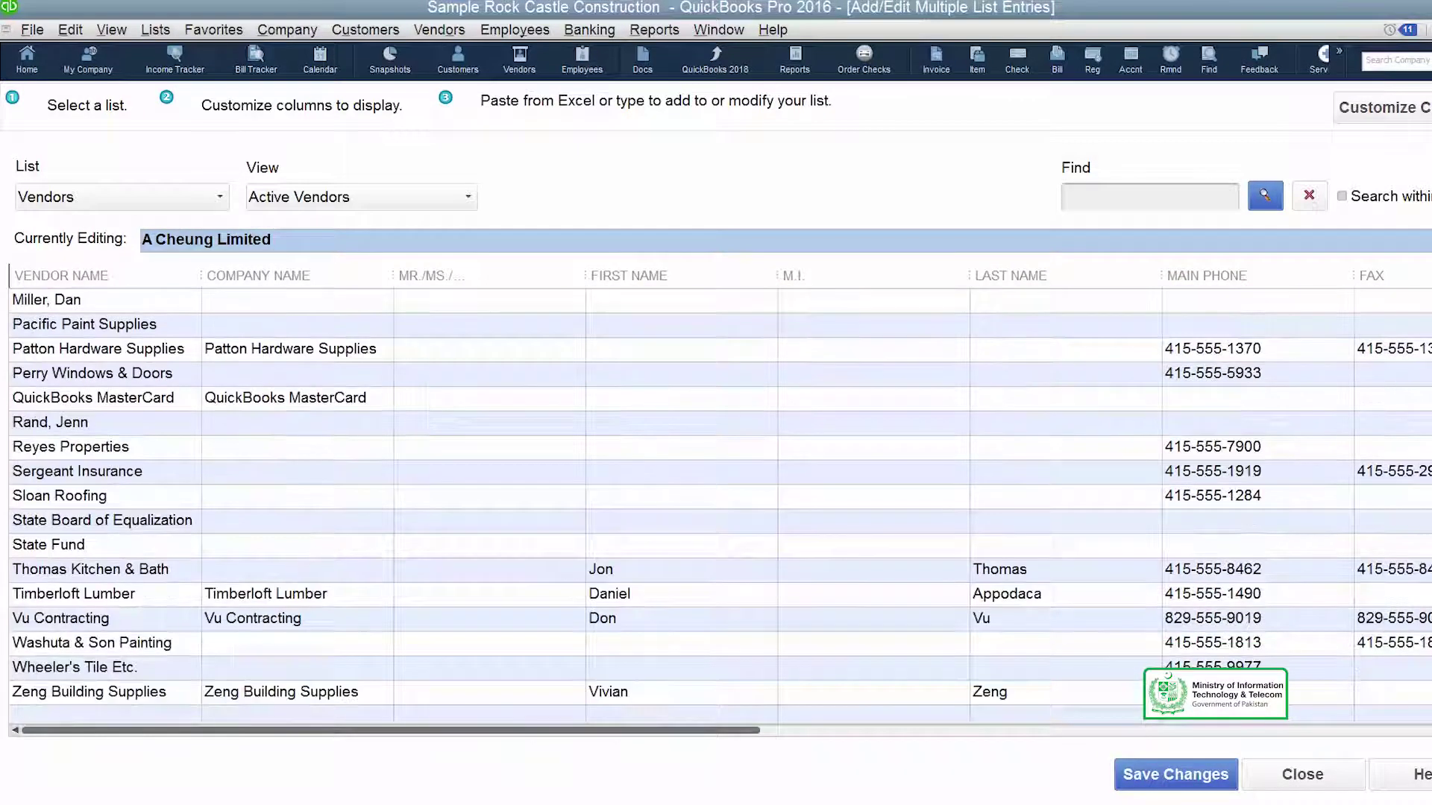
scroll(721, 506, down, 1)
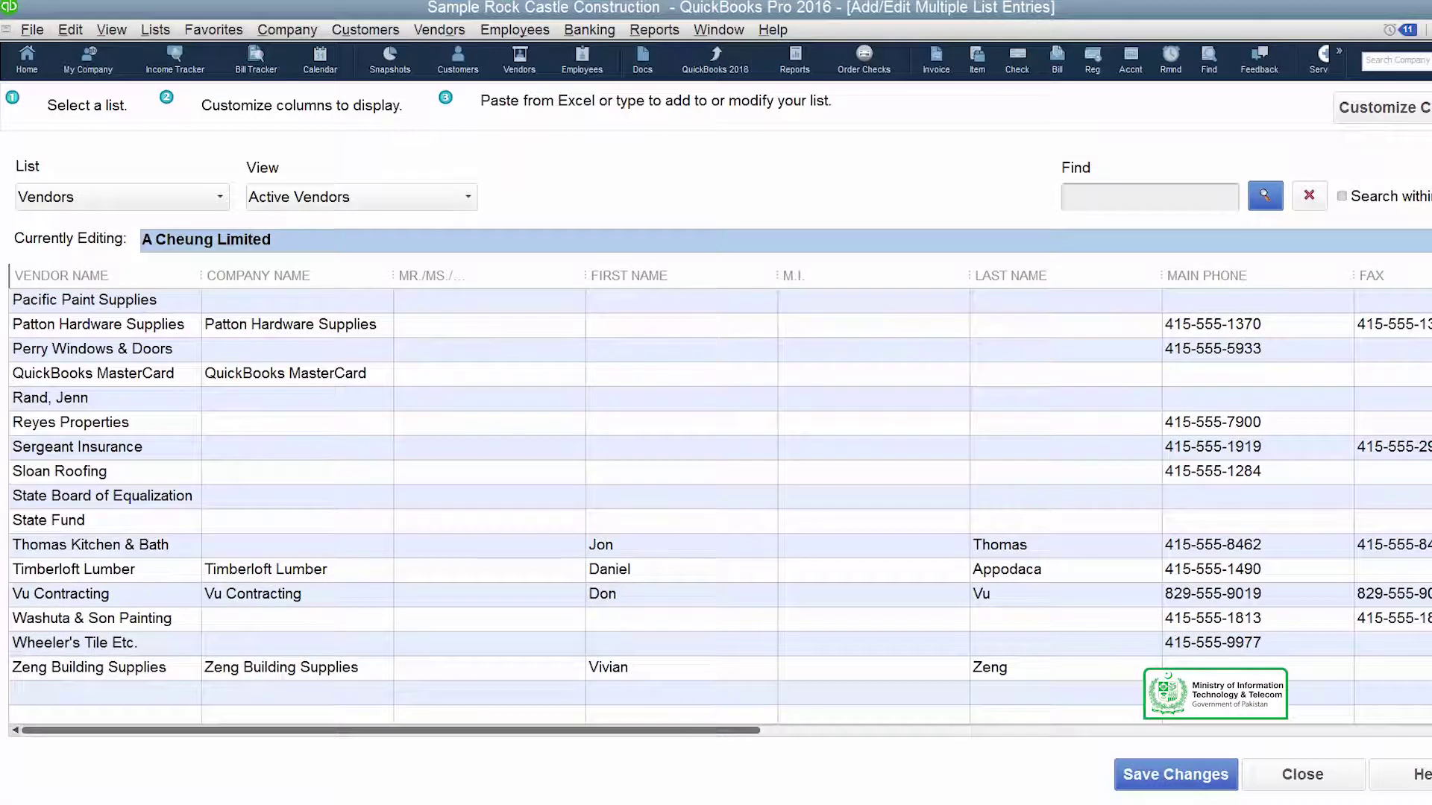
click(160, 686)
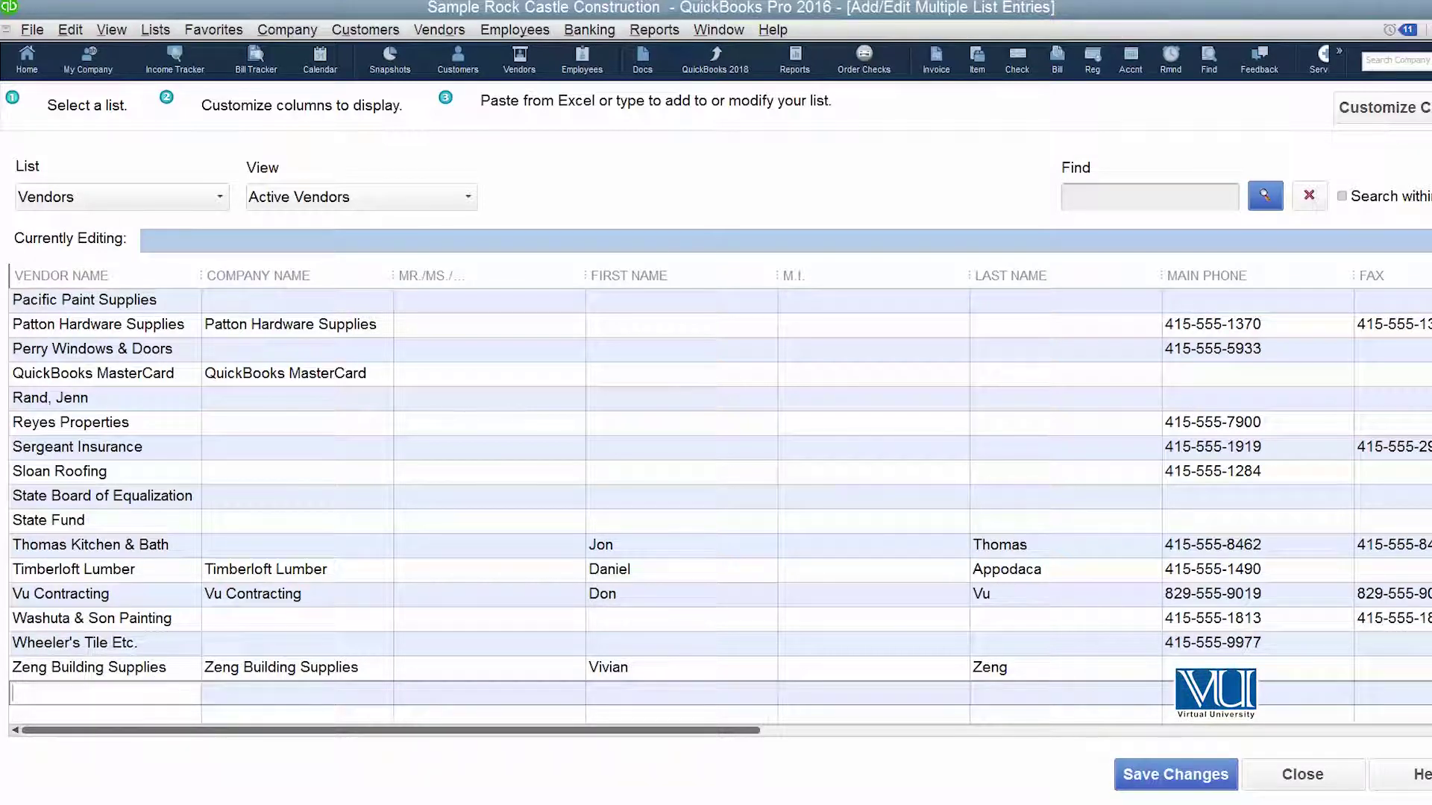
Close the multiple-entry list and open a blank form for a single new vendor.
click(1429, 29)
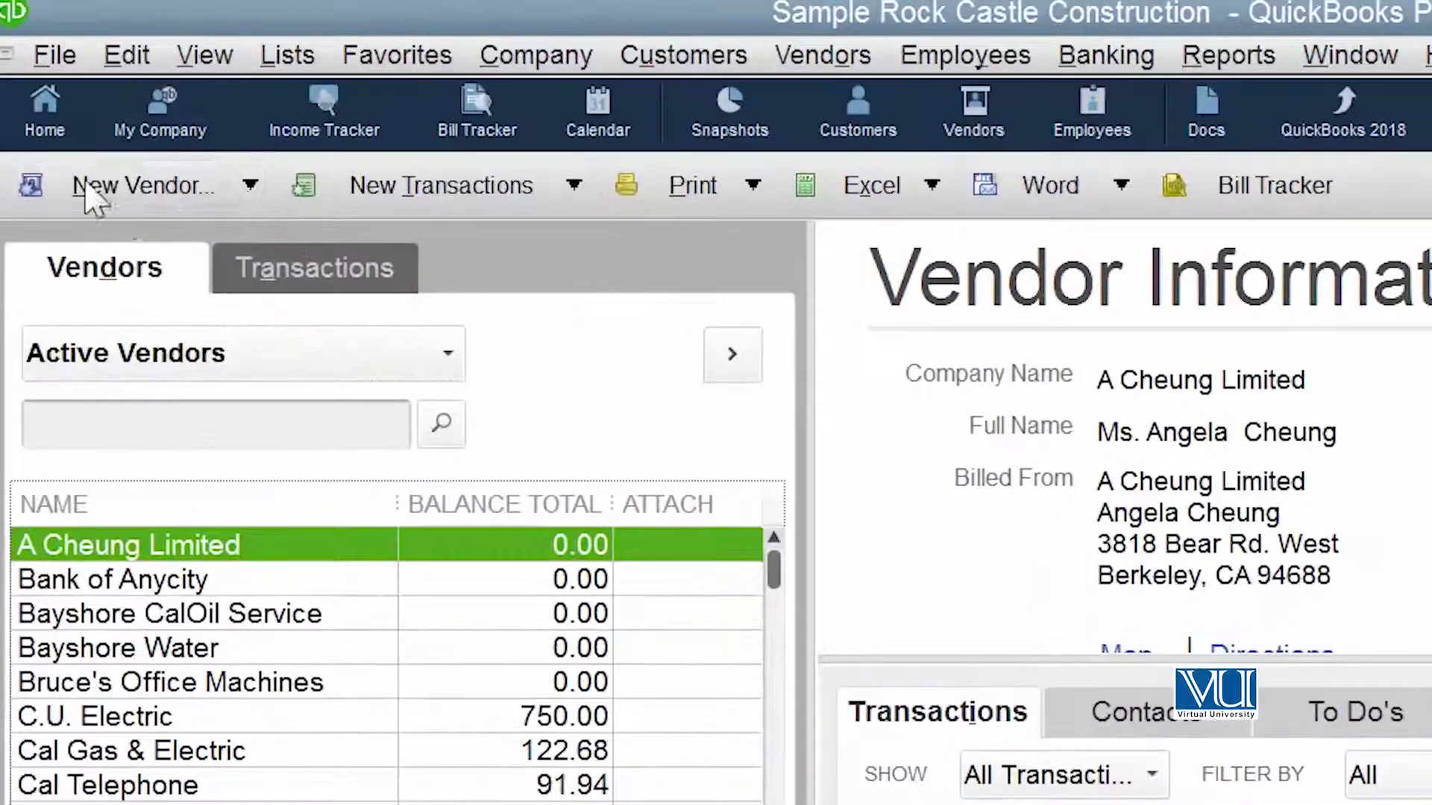
click(127, 216)
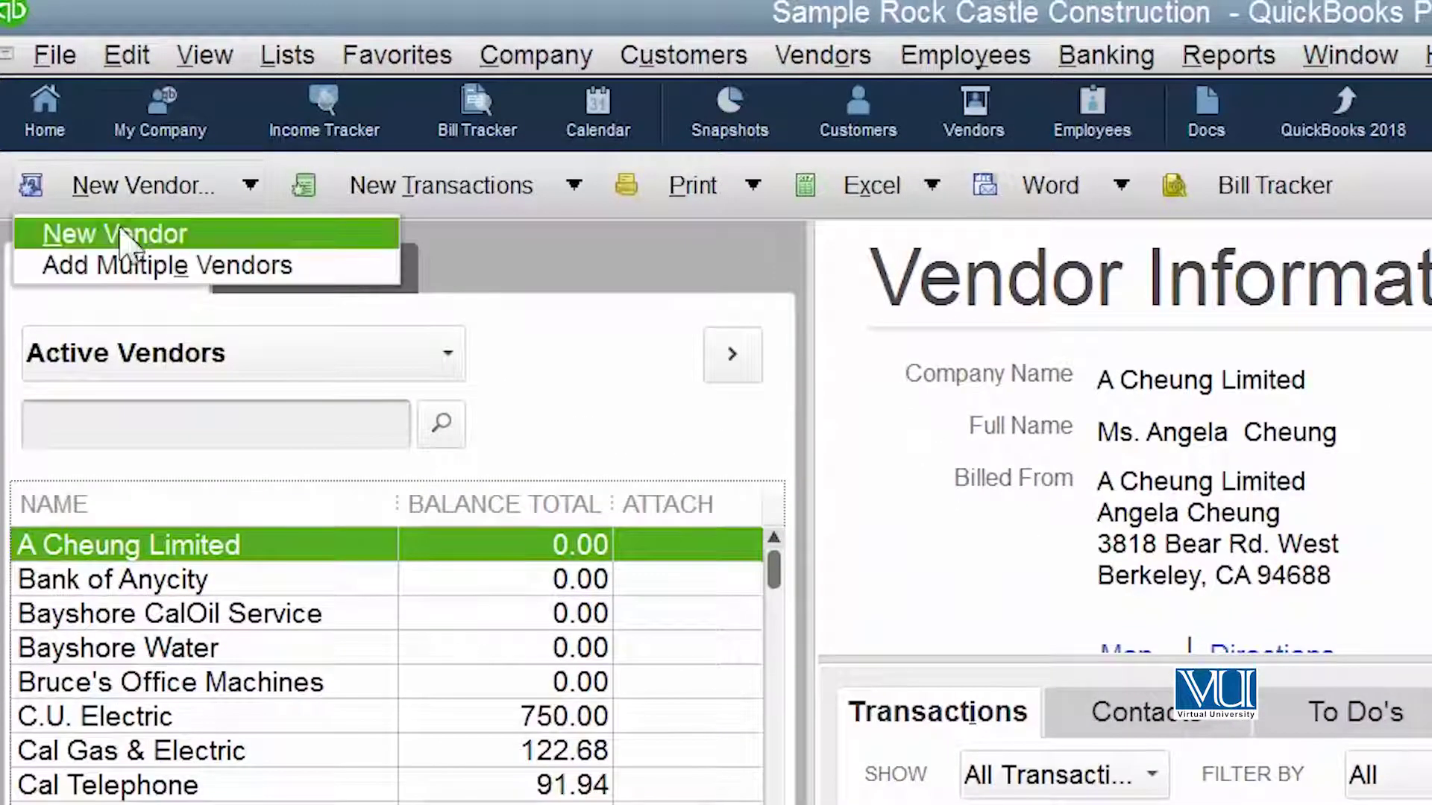
click(118, 237)
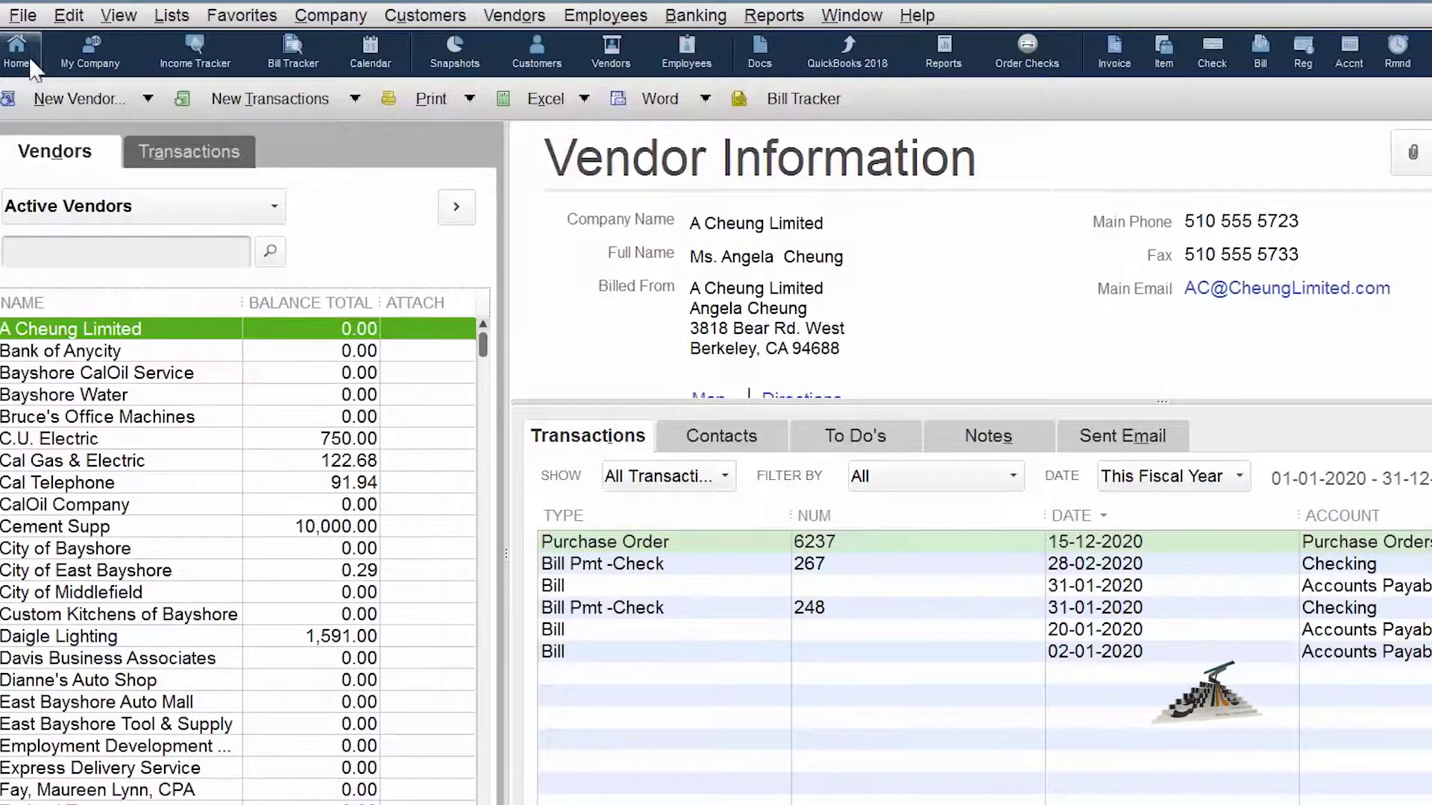
Reopen the Add Multiple Vendors list and start a new entry in the empty row below Zeng Building Supplies.
click(52, 105)
click(63, 146)
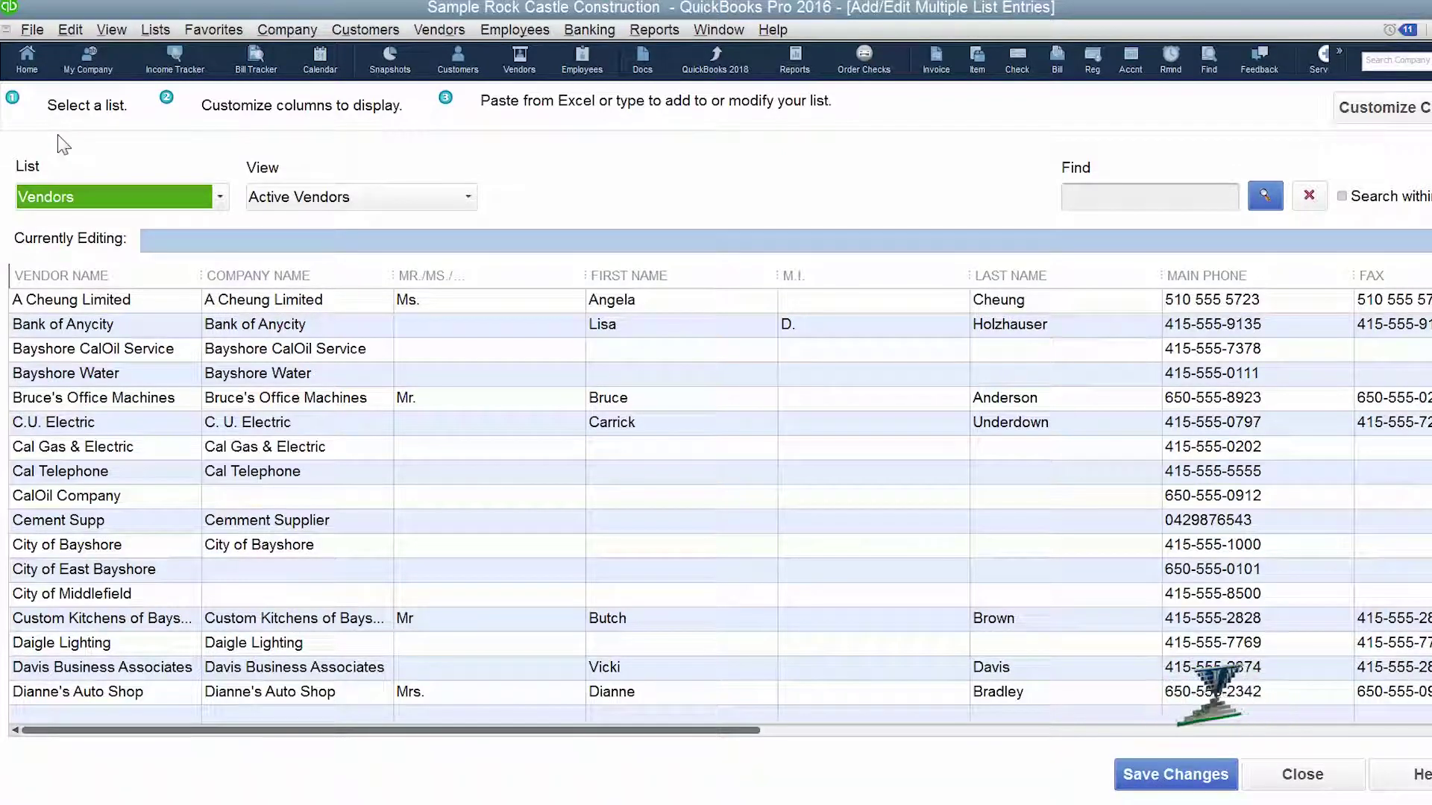
scroll(1365, 354, down, 3)
drag(1431, 403, 1431, 708)
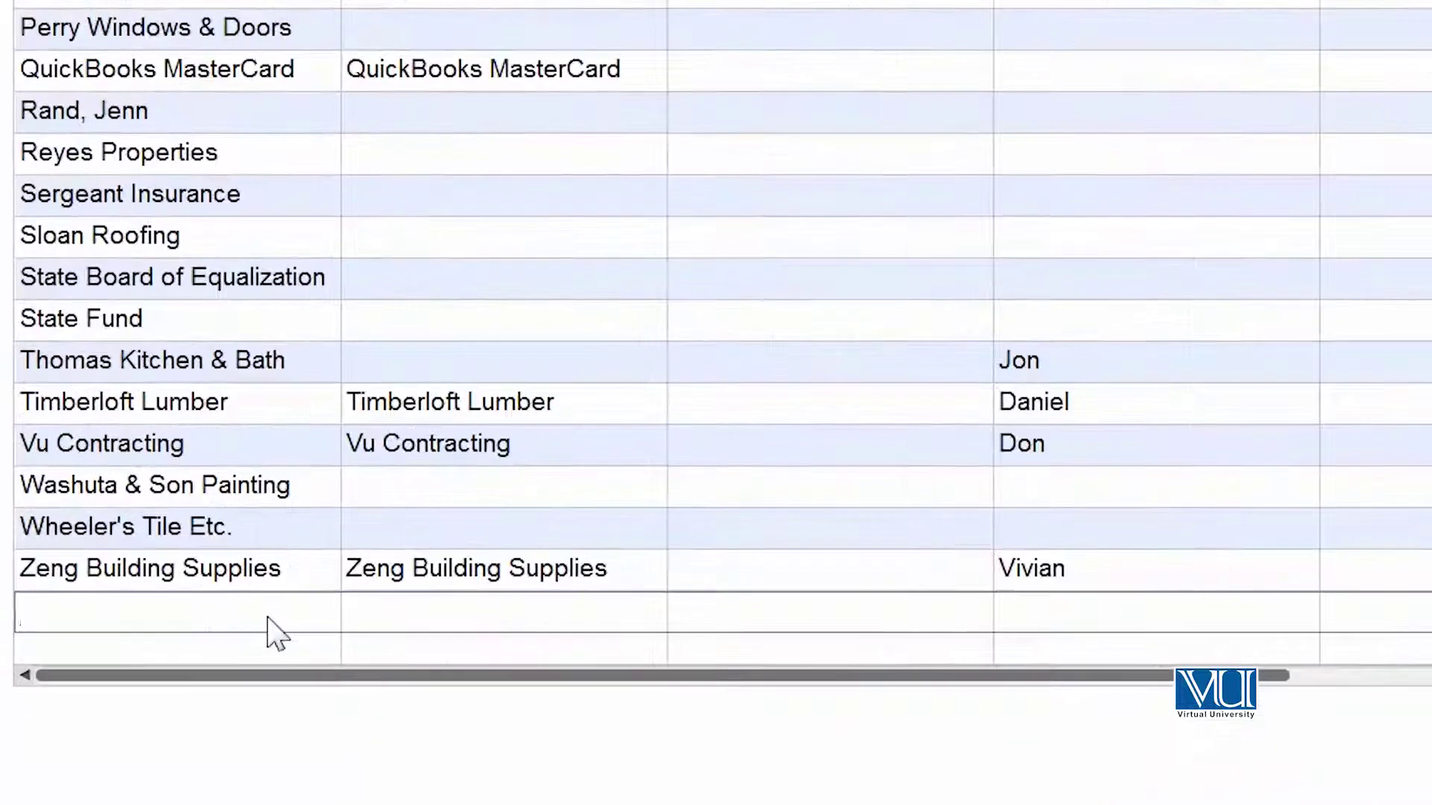
click(159, 700)
Enter Zee Steel Mills as both the vendor name and the company name of the new entry.
text(Zee Steel Mills)
key(Tab)
text(Zee Steel)
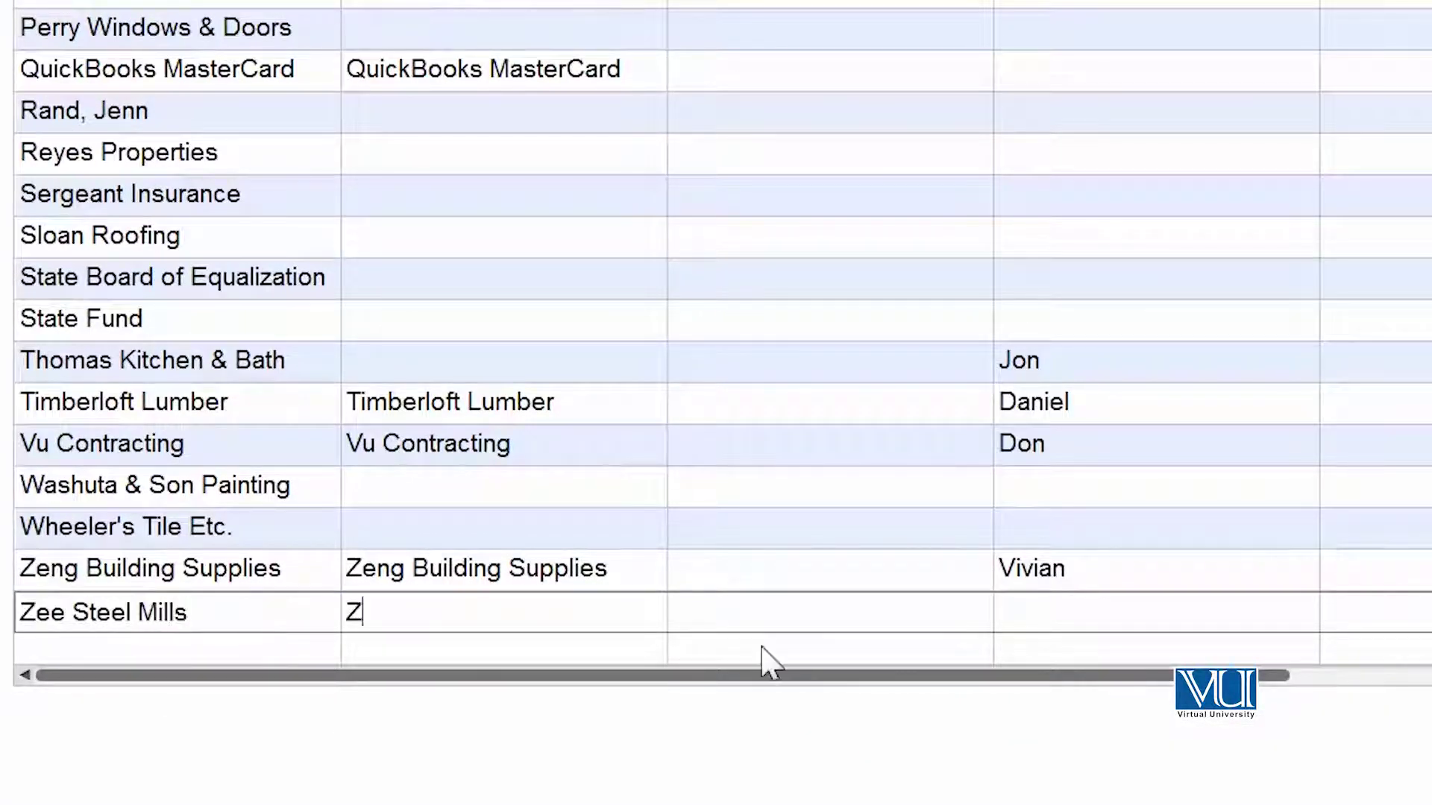
text( Mills)
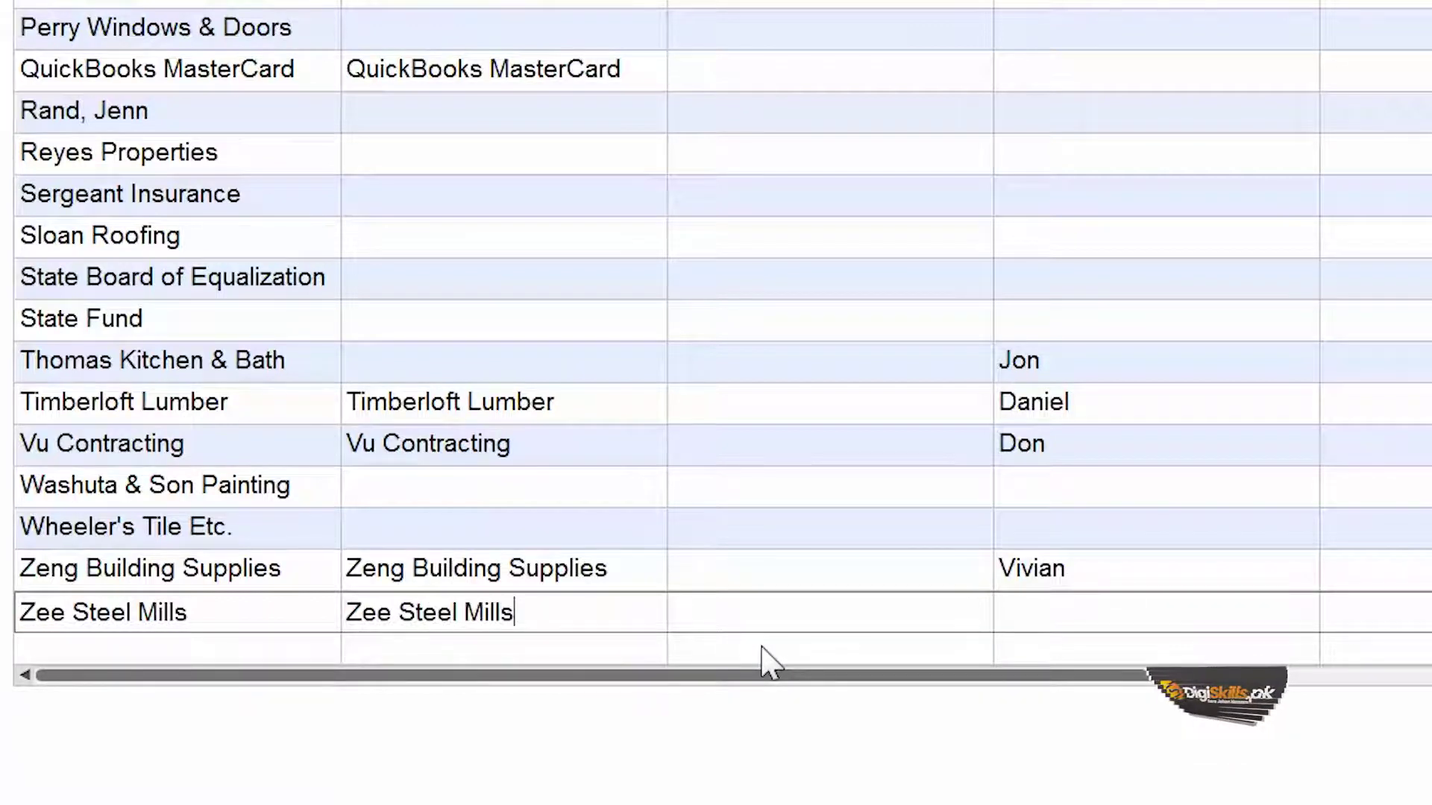
Fill in the contact's first name and the two address lines for Zee Steel Mills.
click(1126, 616)
text(Zeeshan)
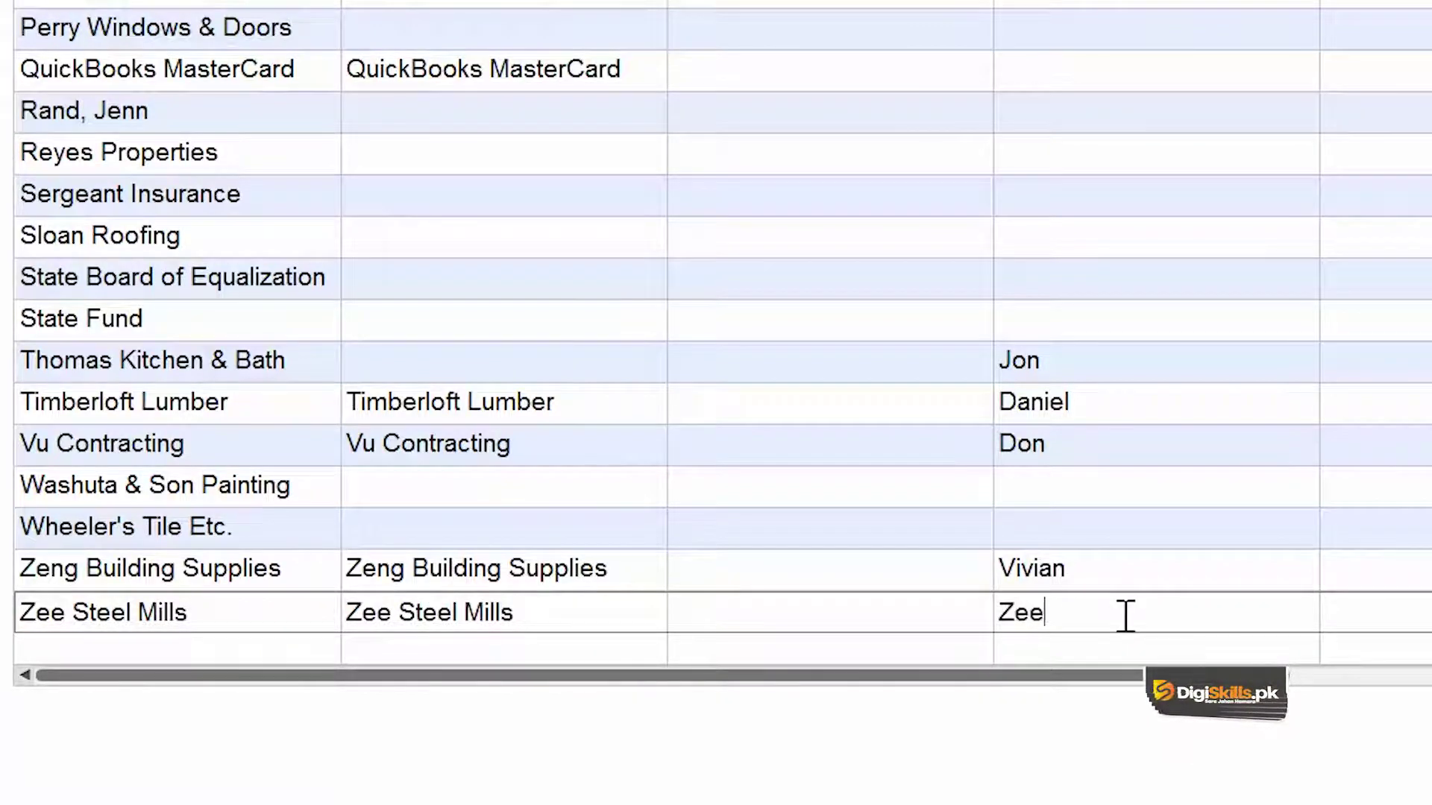
key(Tab)
text(M)
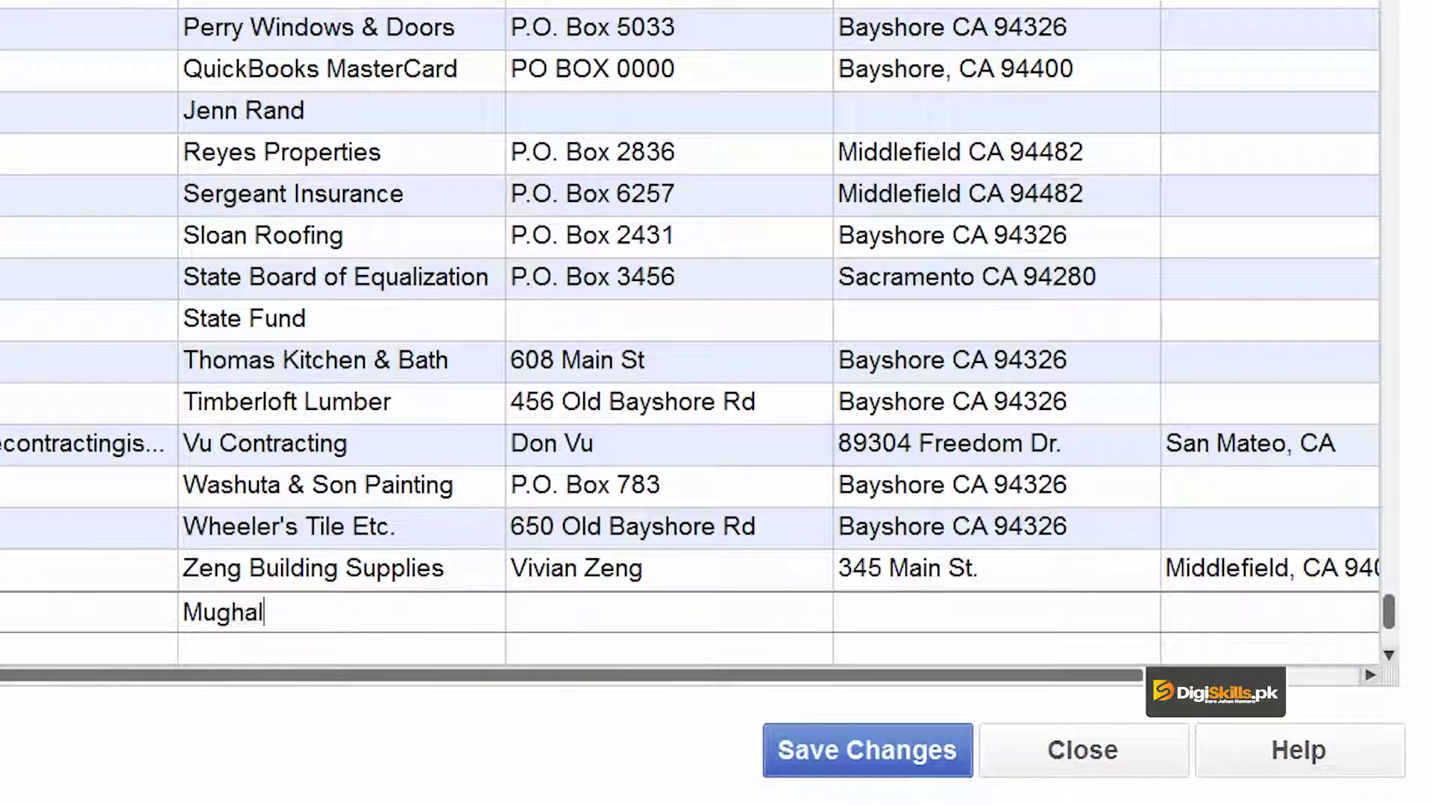
text(ughalpura)
click(639, 607)
text(Lahore)
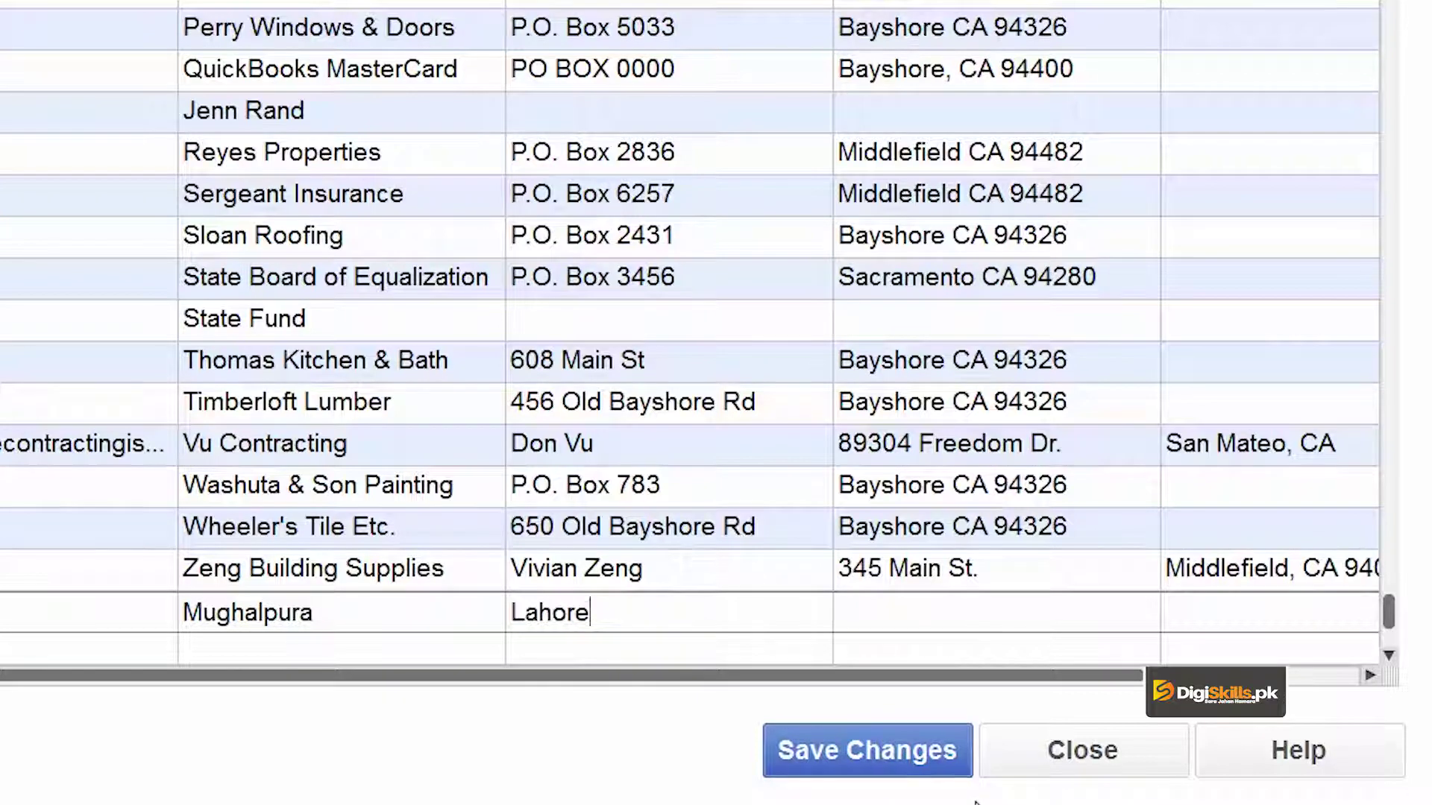
Examine the remaining contact and address columns of the vendor list.
drag(1081, 680, 1278, 683)
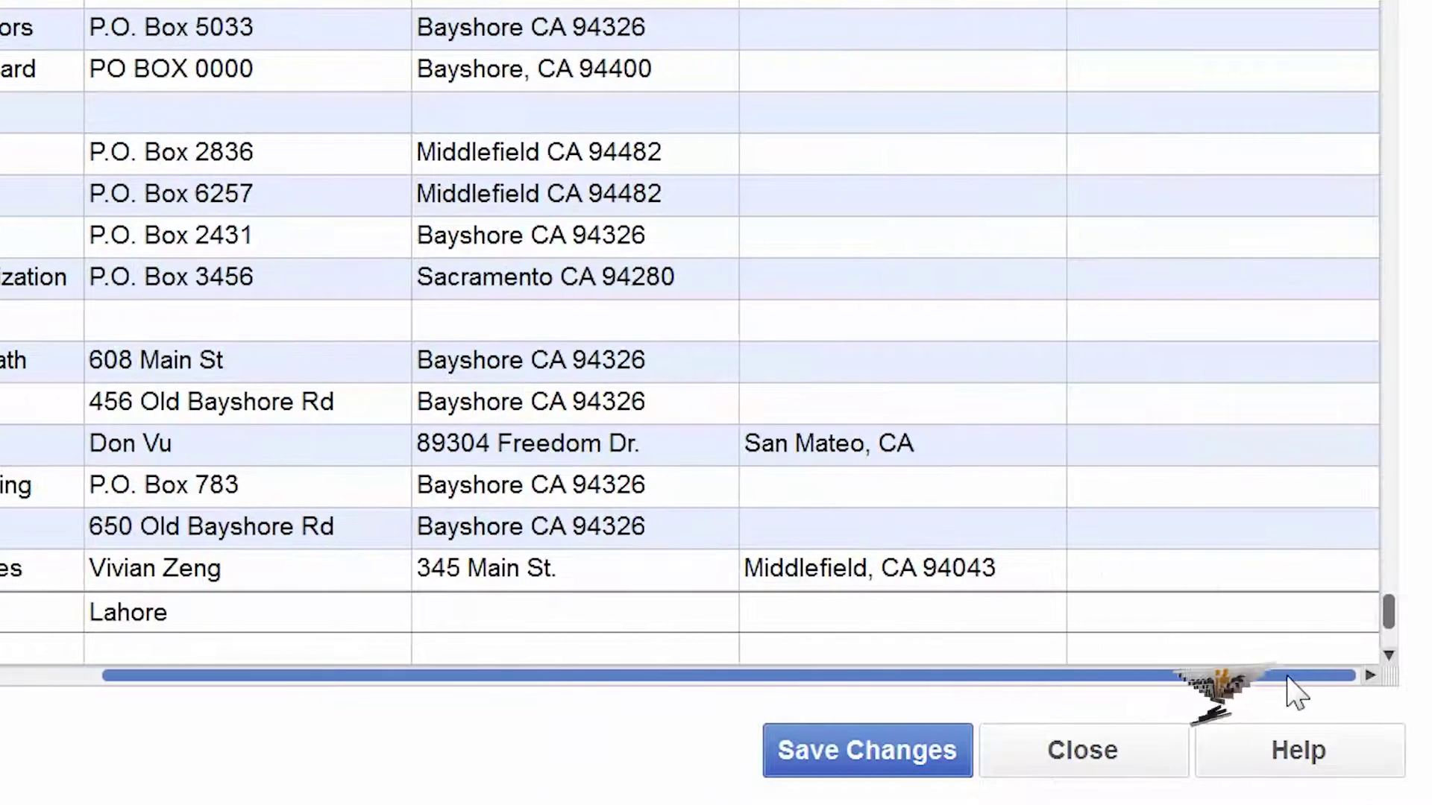
scroll(1288, 680, left, 1)
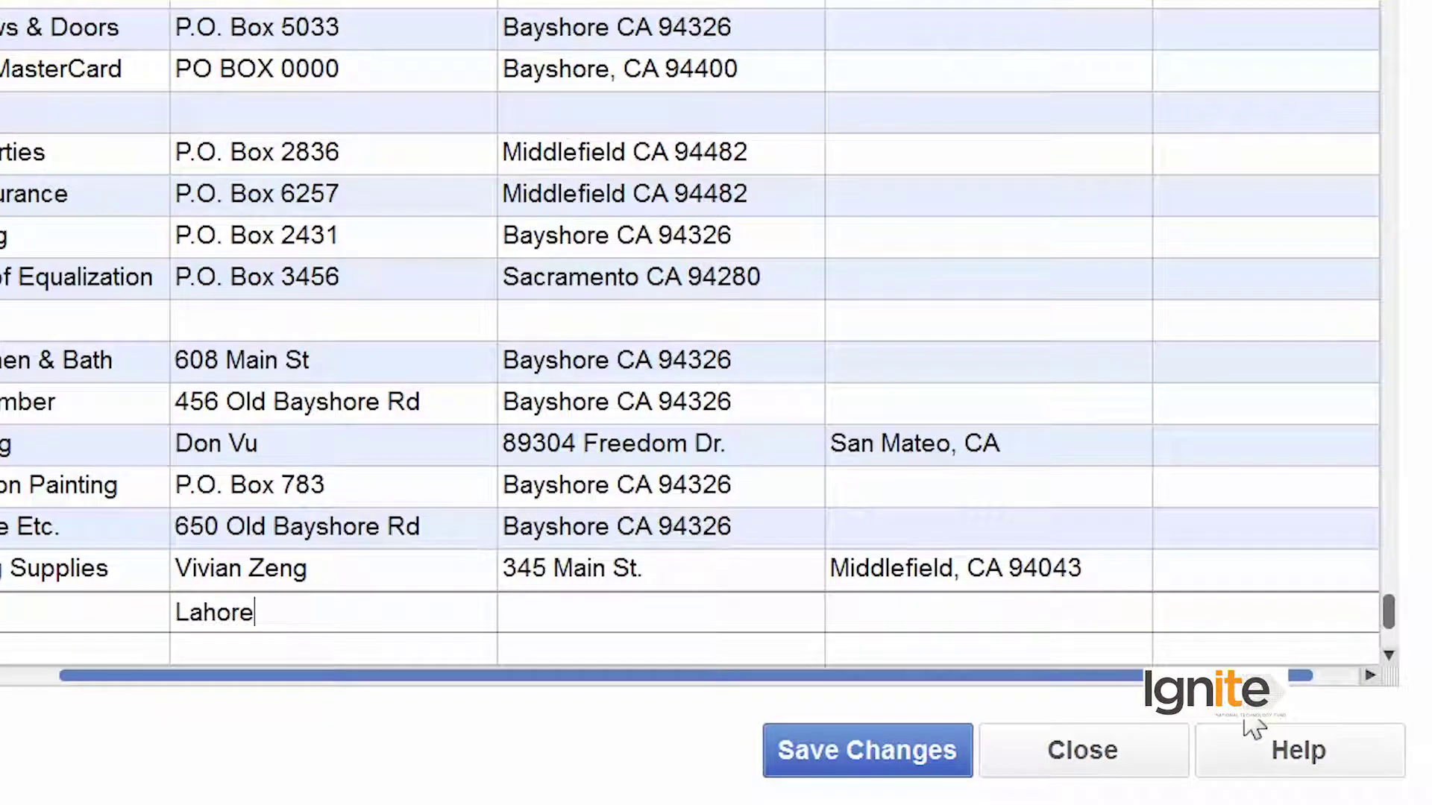
scroll(1253, 727, left, 10)
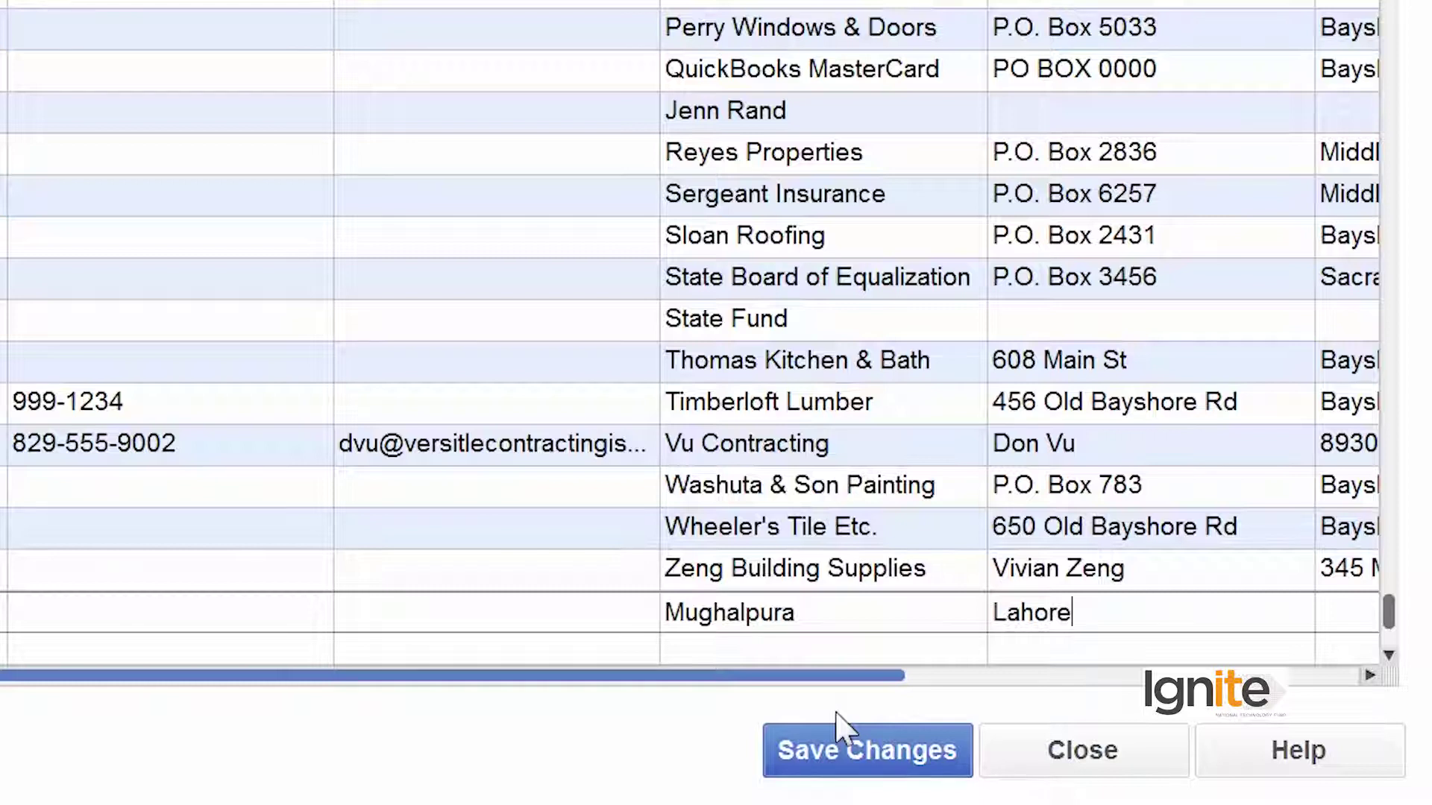
scroll(991, 438, right, 5)
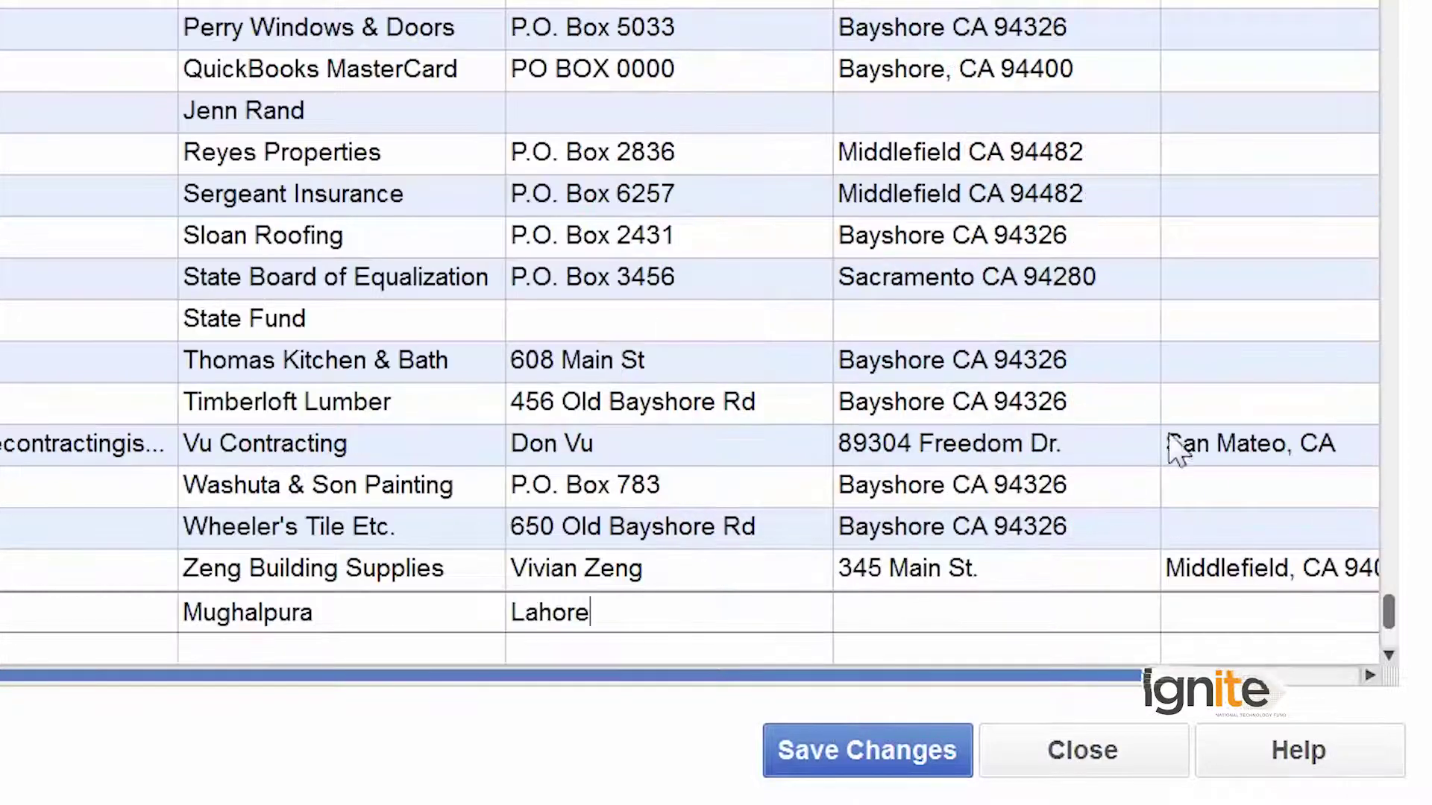
scroll(1174, 445, right, 5)
scroll(1394, 660, left, 5)
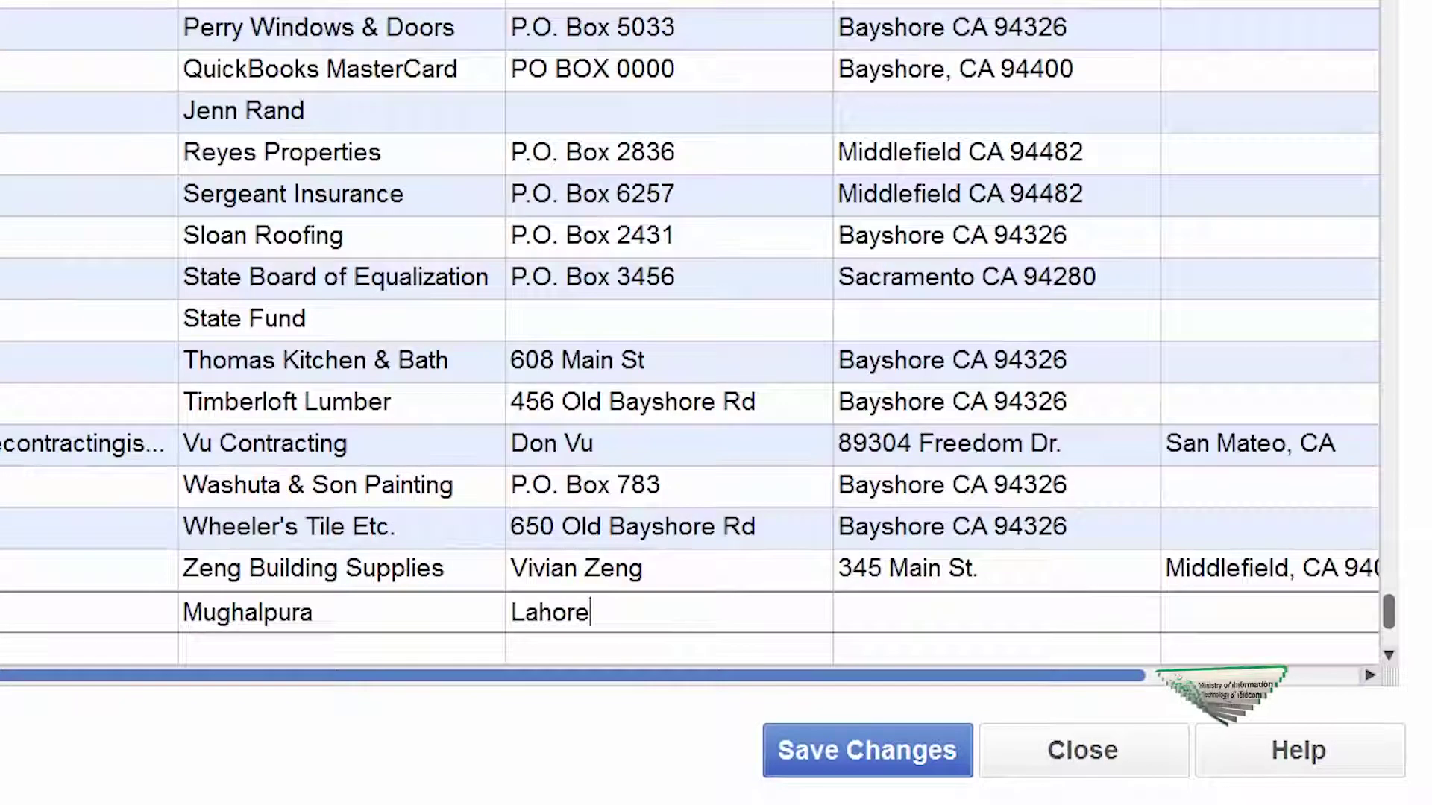
scroll(1089, 634, right, 5)
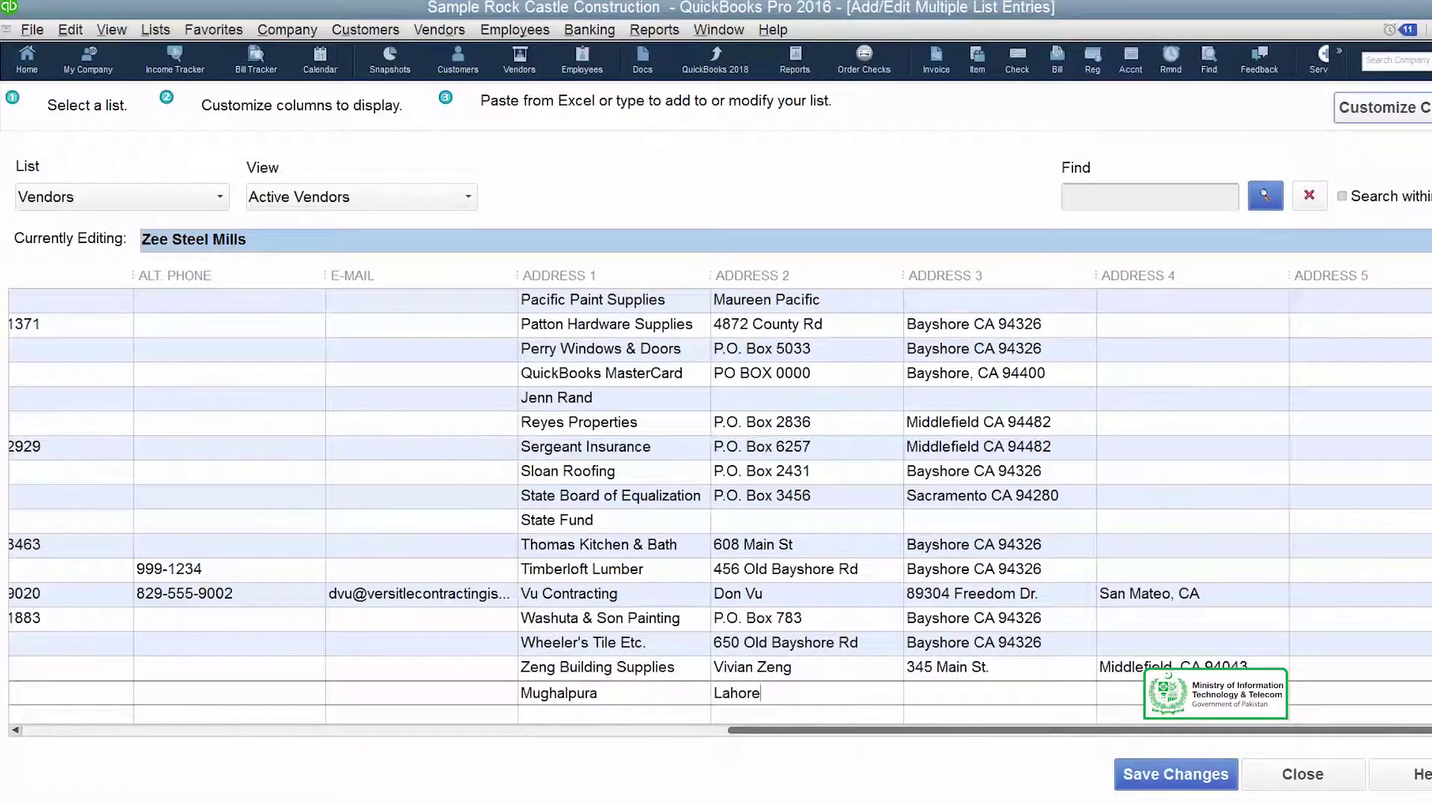
Customize the vendor list columns by removing Mr./Ms./… and adding Vendor Type after Address 5.
click(1393, 108)
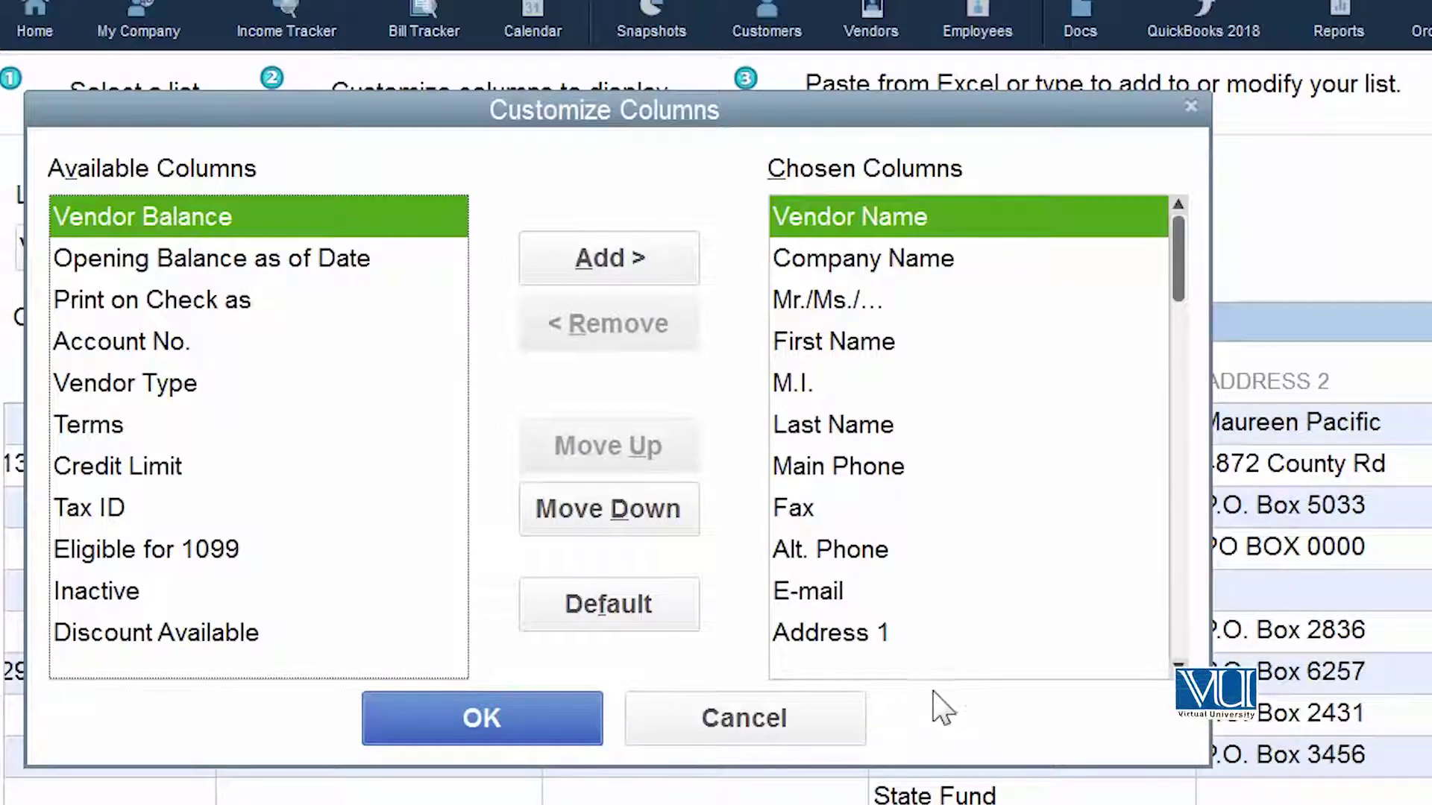
click(850, 302)
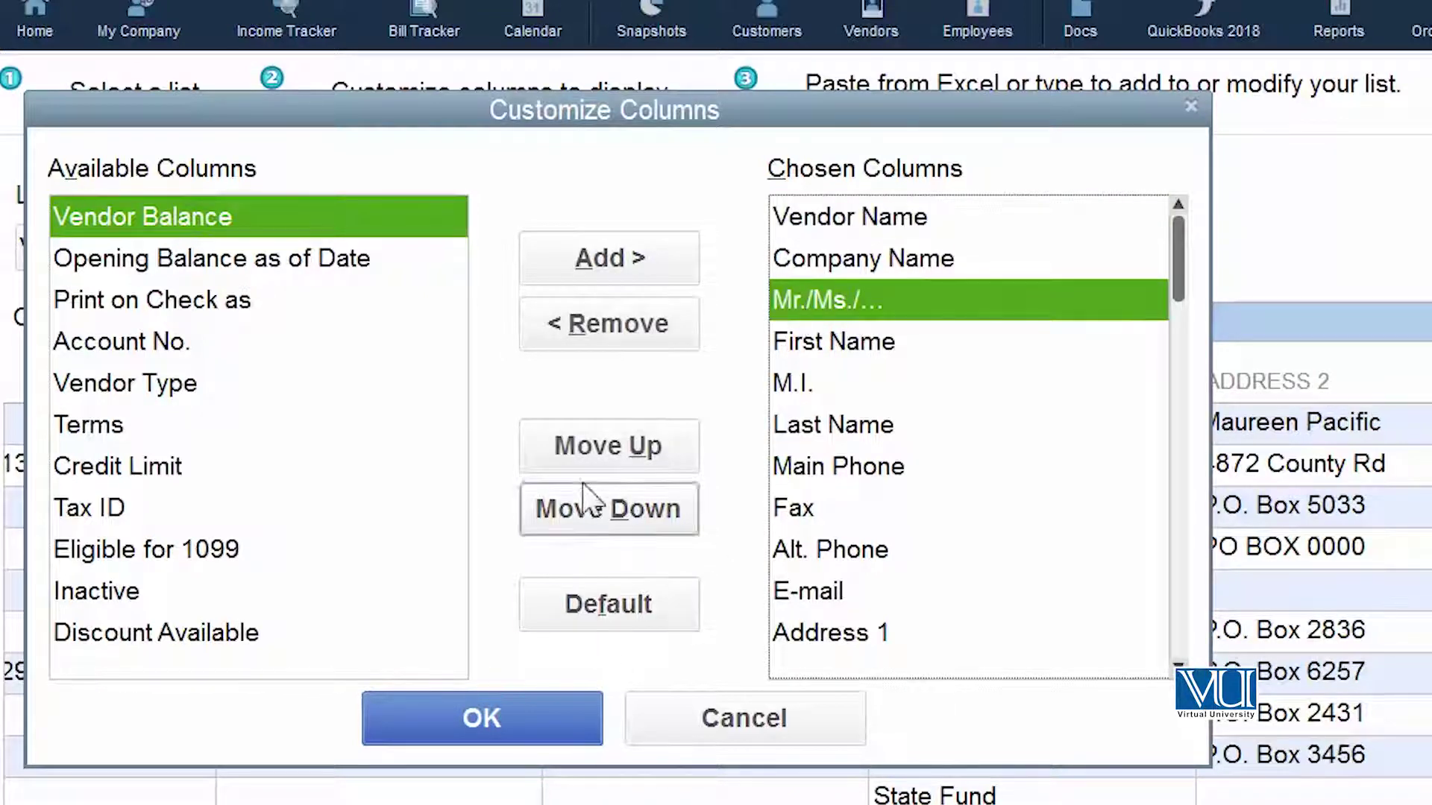
click(619, 345)
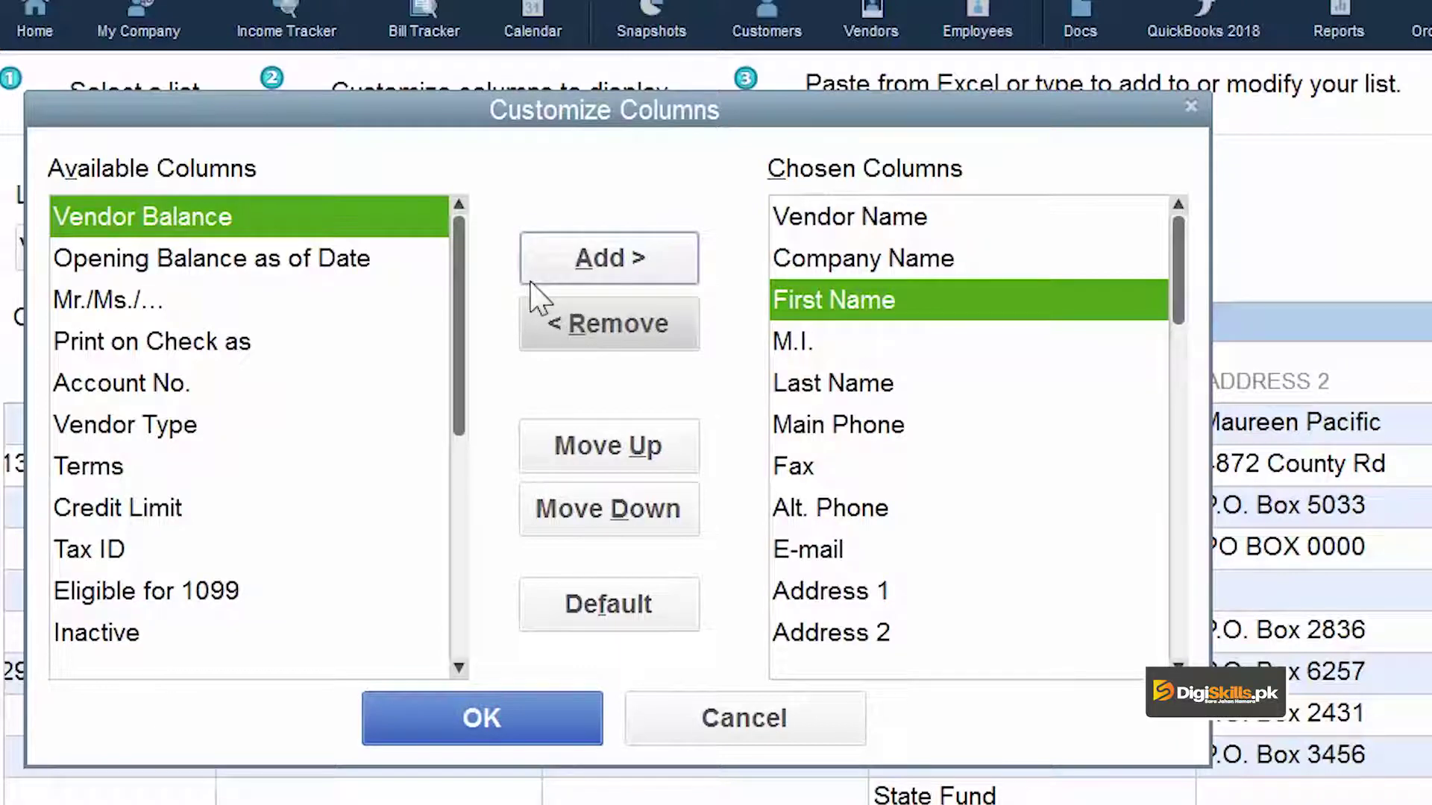
click(158, 431)
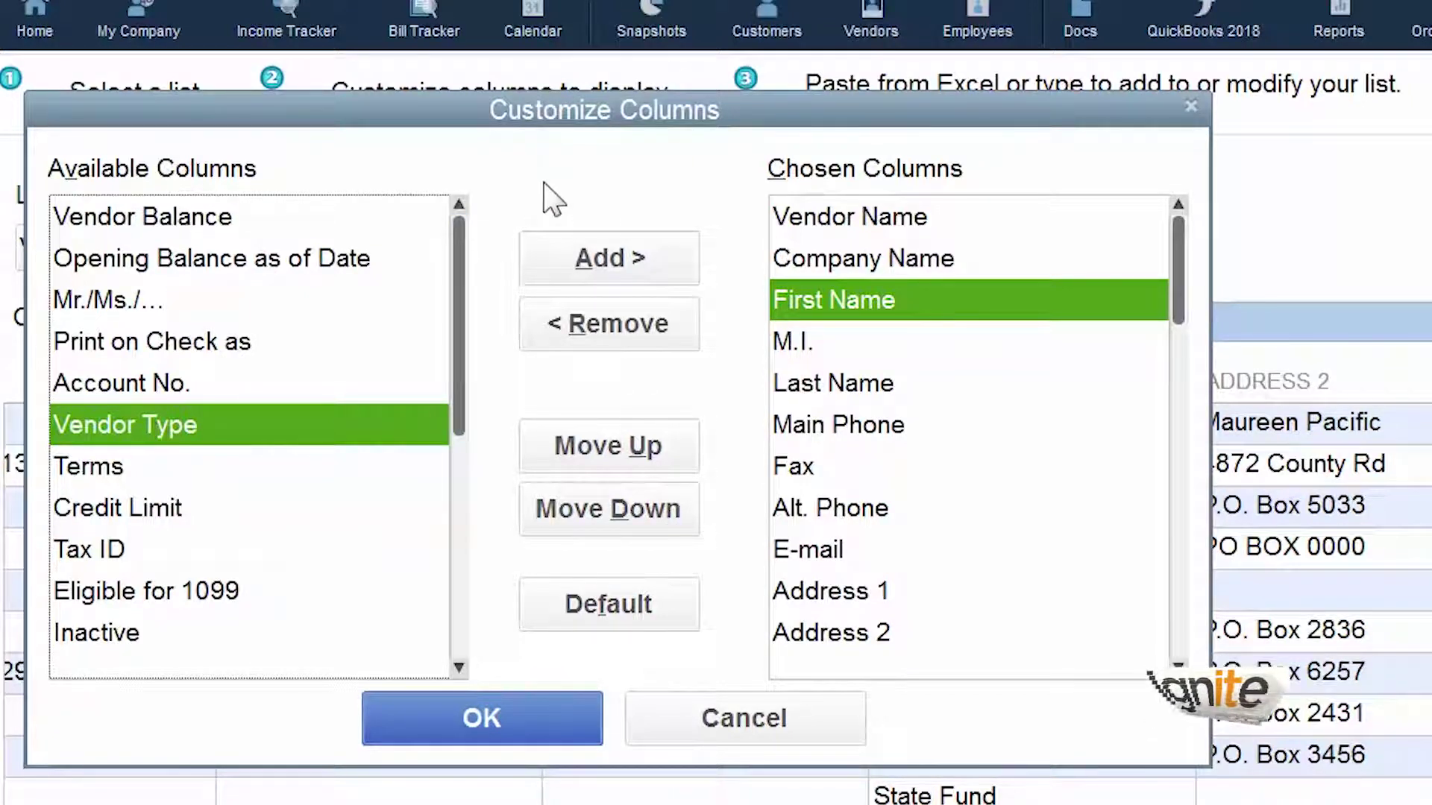
click(601, 273)
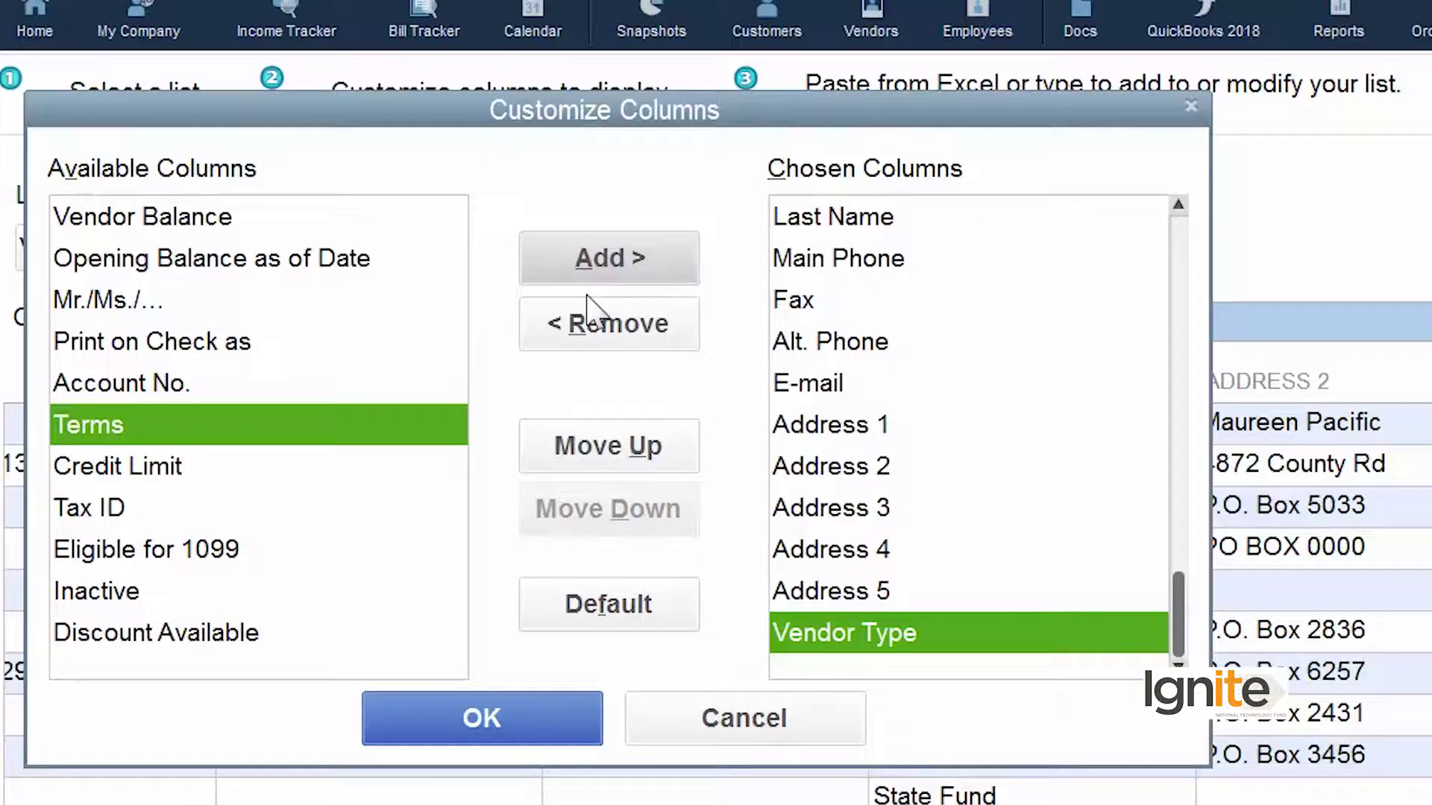
click(469, 725)
drag(1281, 732, 1407, 737)
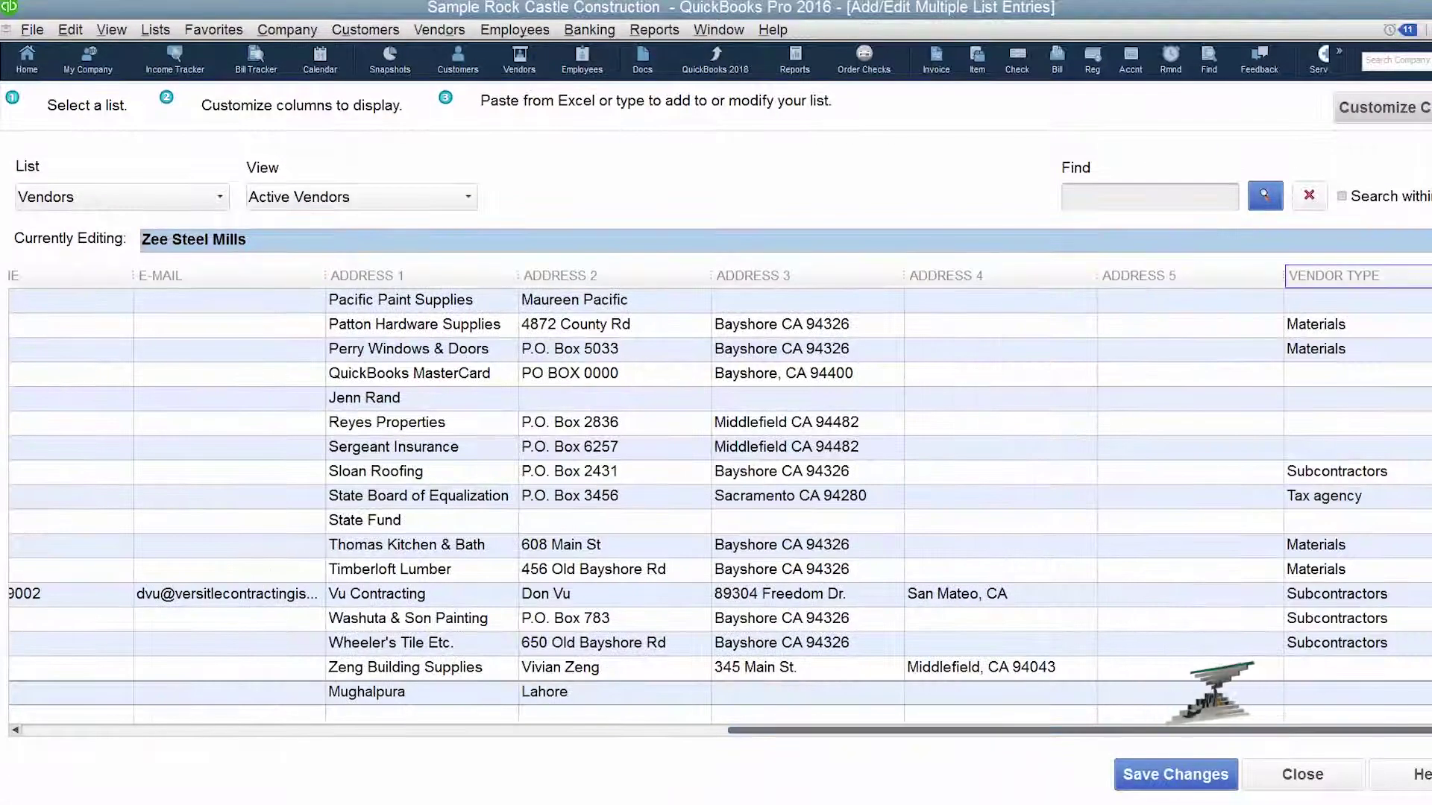
drag(1340, 733, 520, 729)
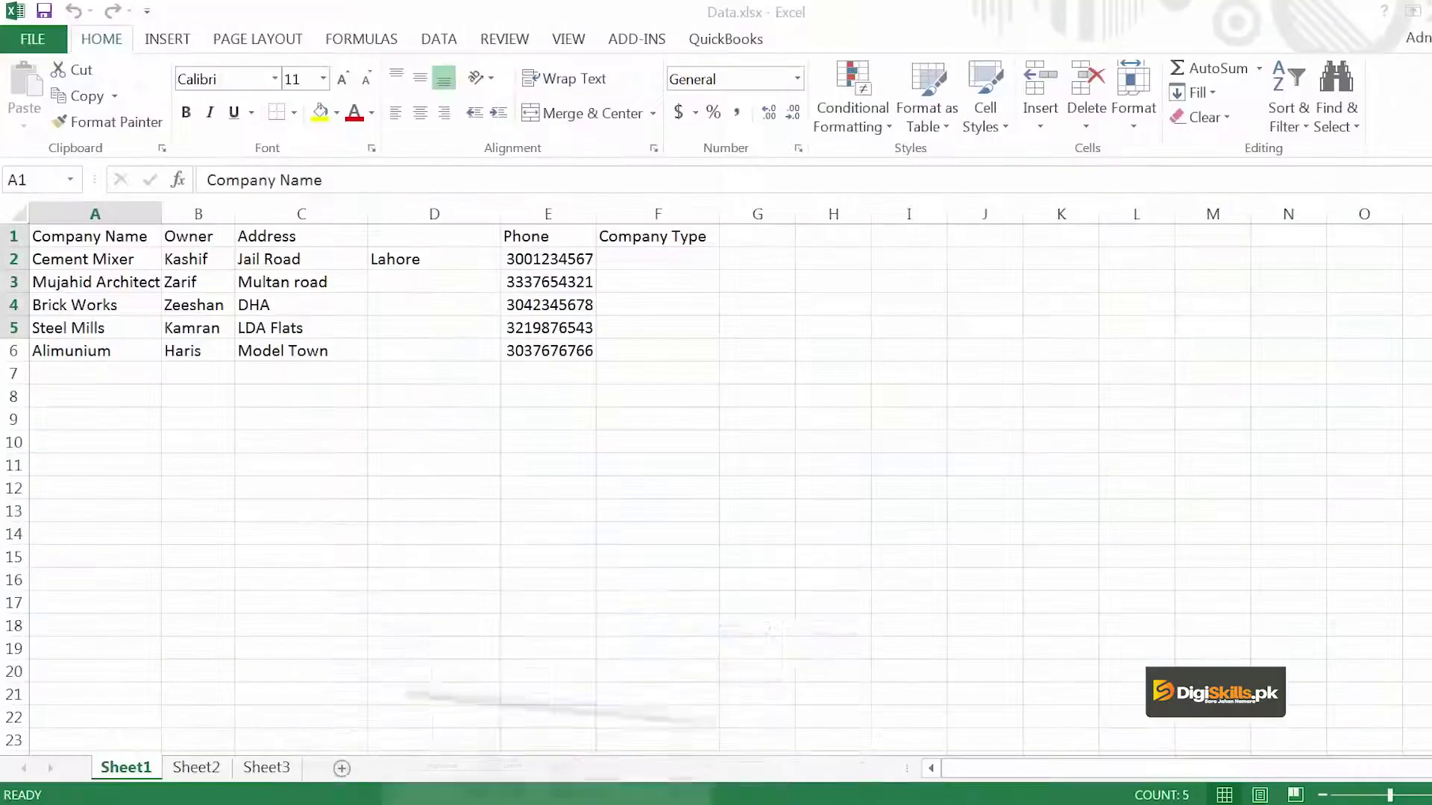
Switch to the Data.xlsx workbook in Excel and examine its header row from Company Name to Company Type.
click(497, 579)
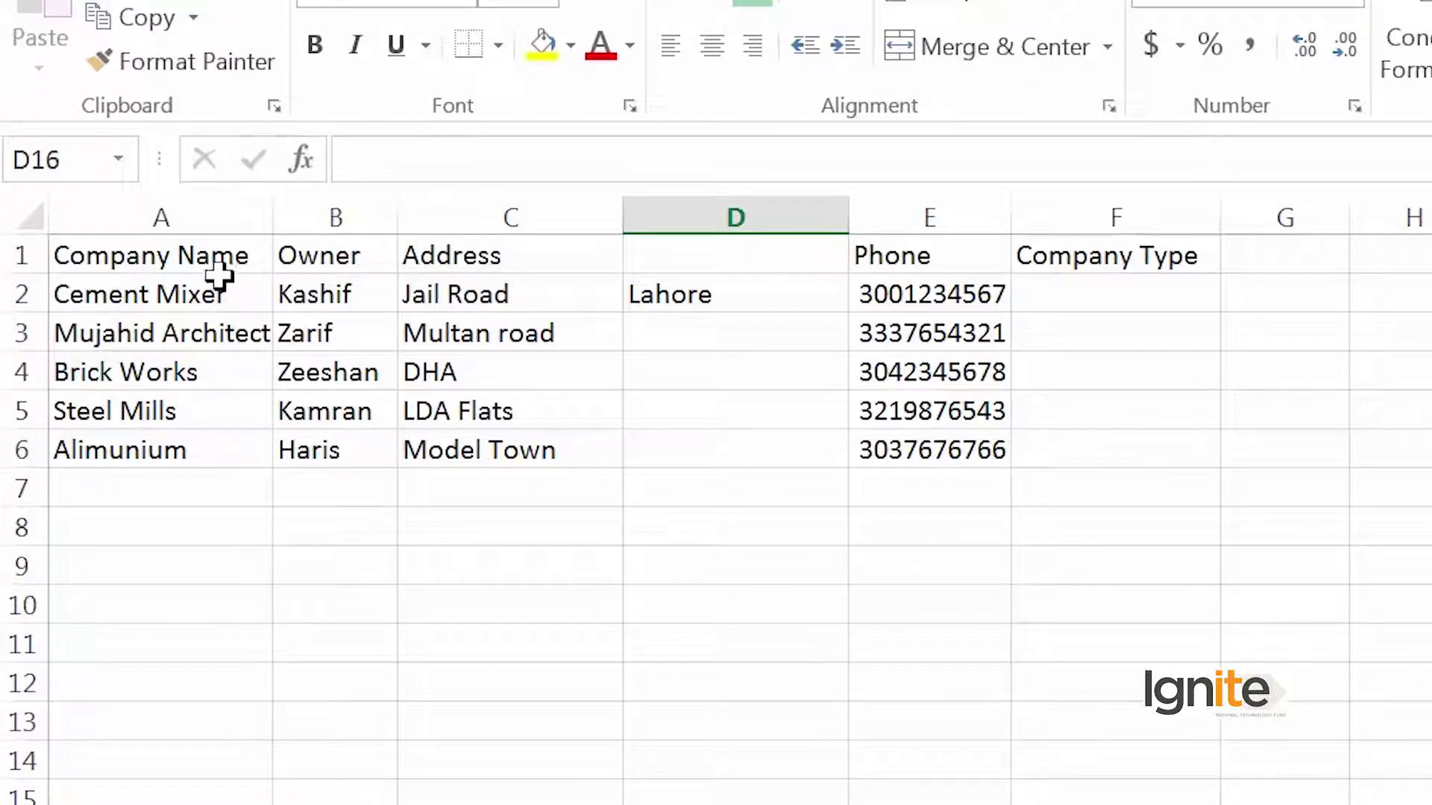
click(203, 260)
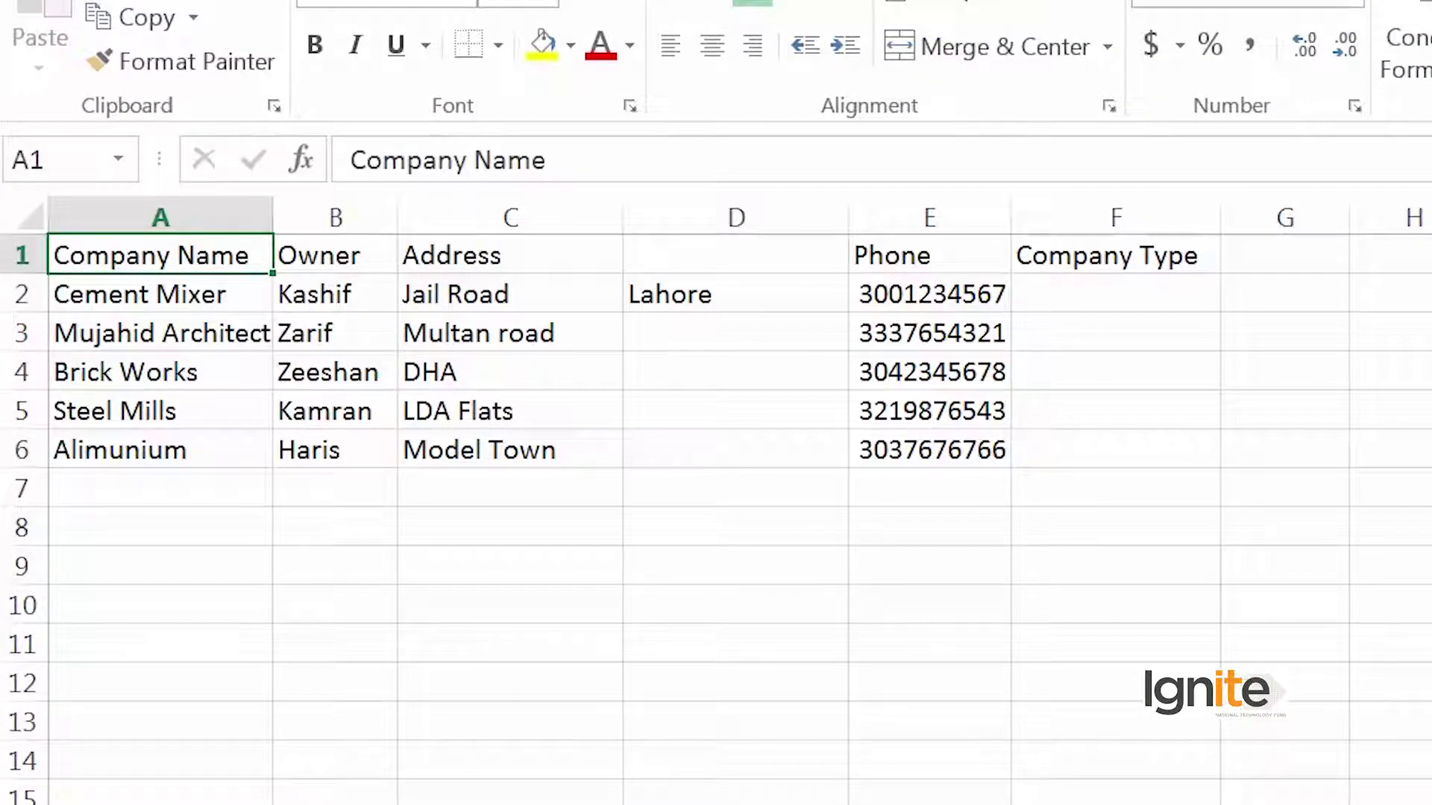
key(Right)
key(Right)
key(Right)
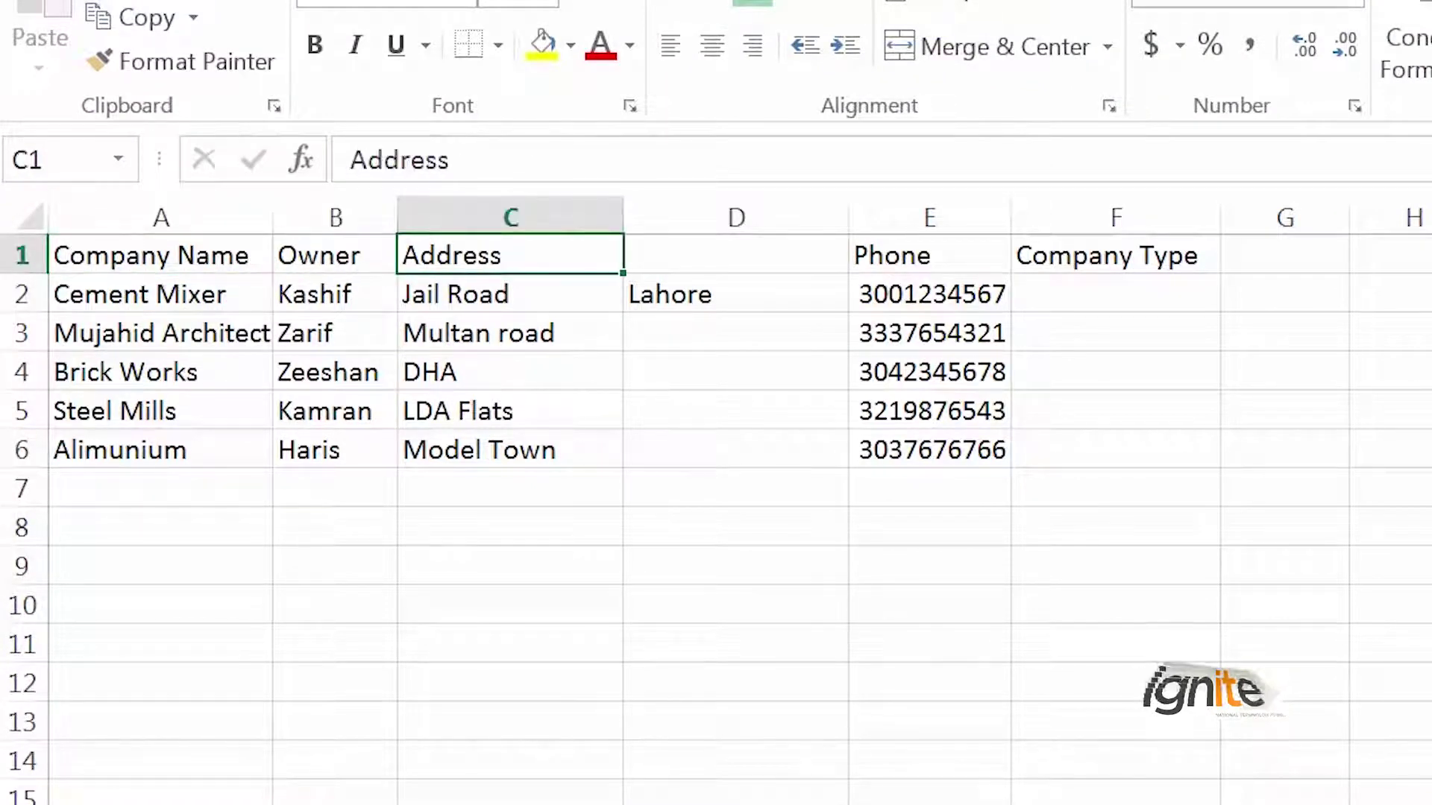
key(Right)
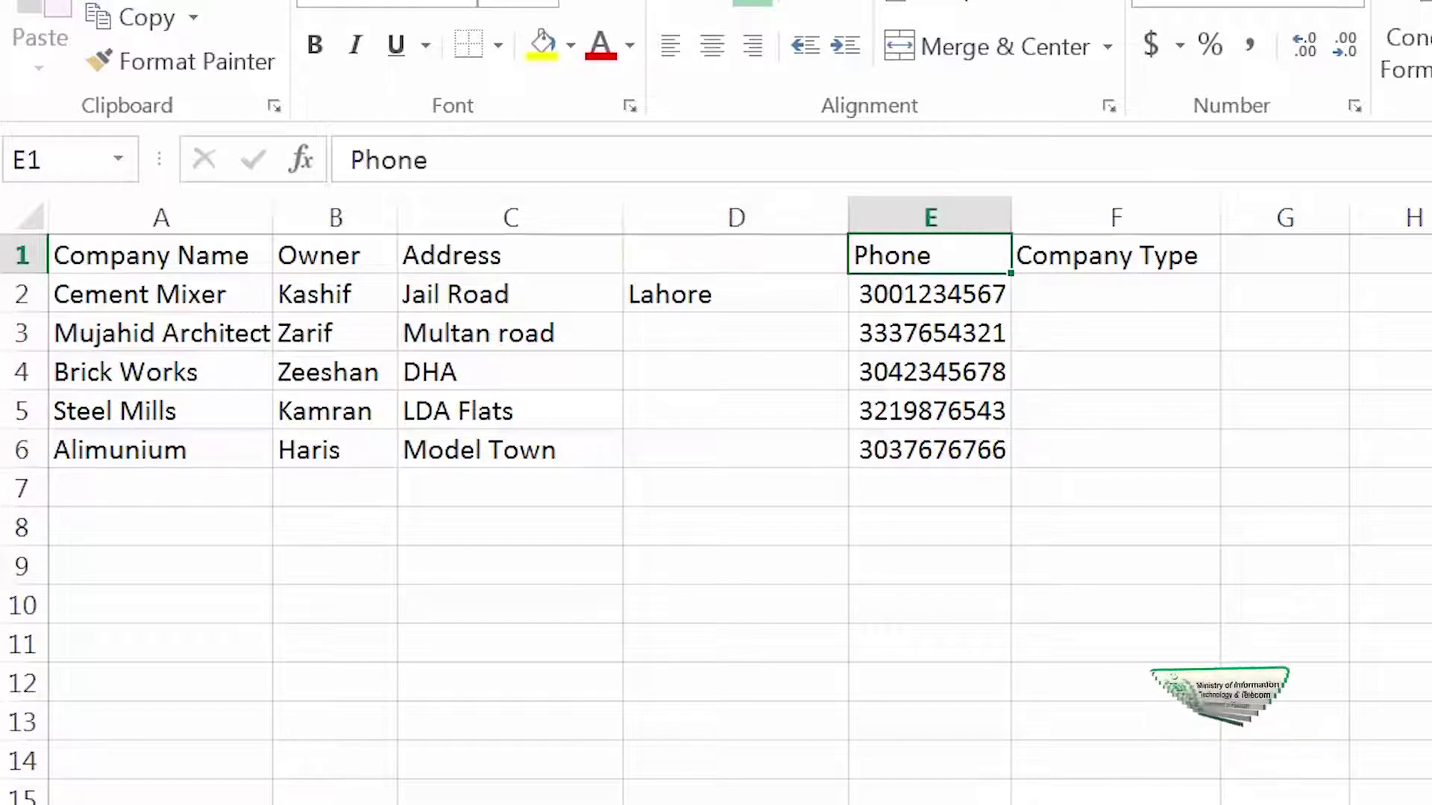
key(Right)
key(Left)
key(Left)
key(Left)
key(Left)
key(Left)
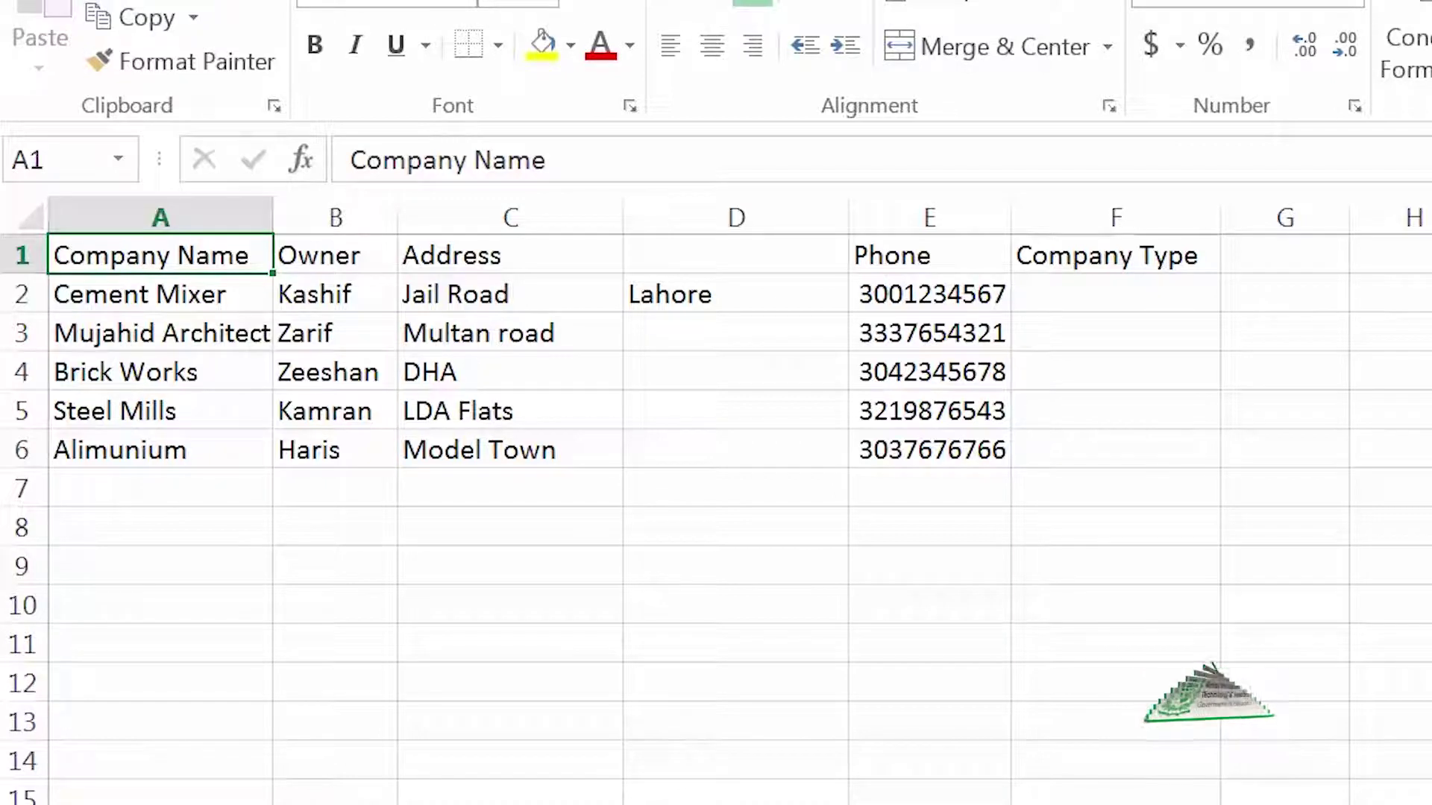
Copy the five company names from Excel (Cement Mixer to Alimunium) into QuickBooks' Vendor Name column, starting in the row below Zee Steel Mills.
drag(112, 294, 112, 449)
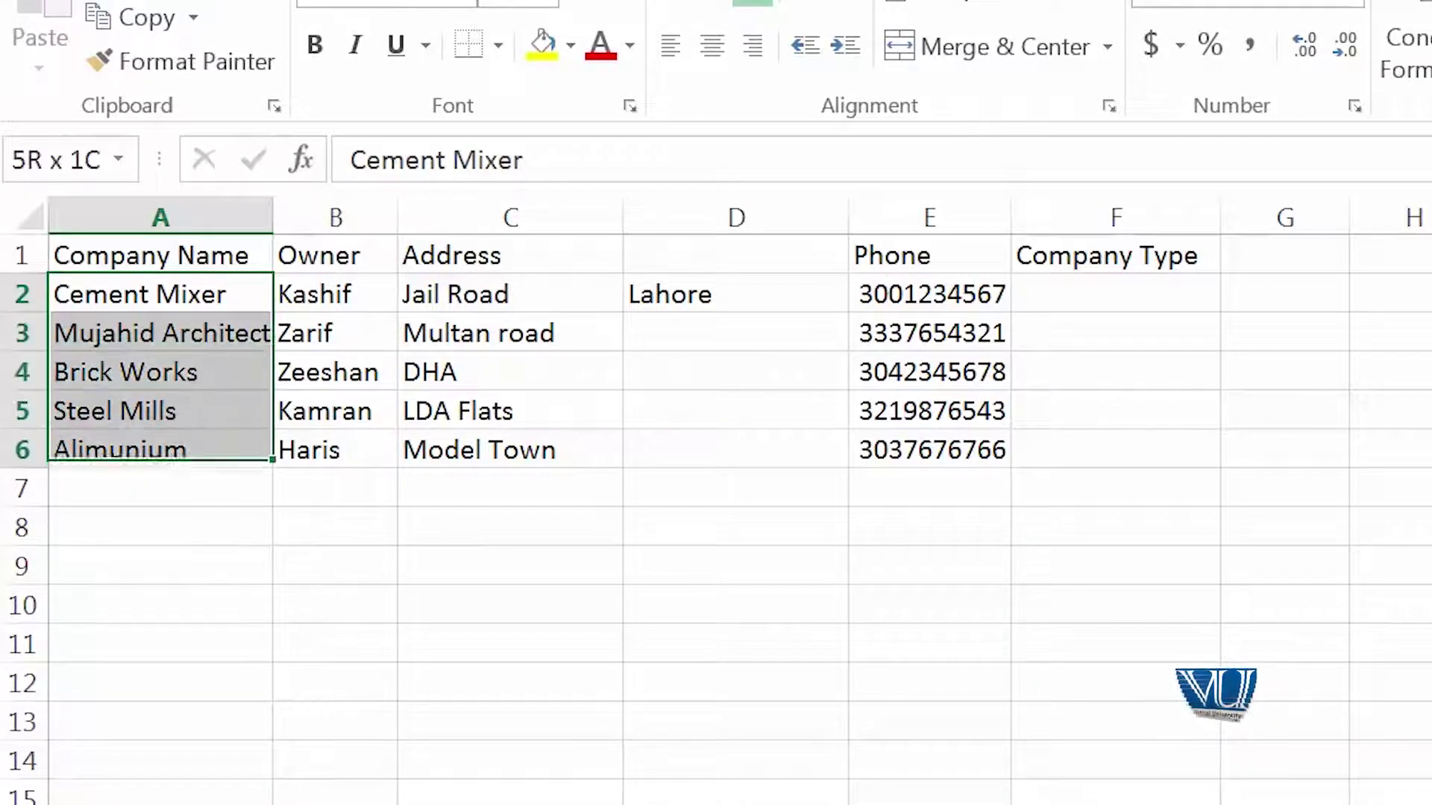
click(134, 19)
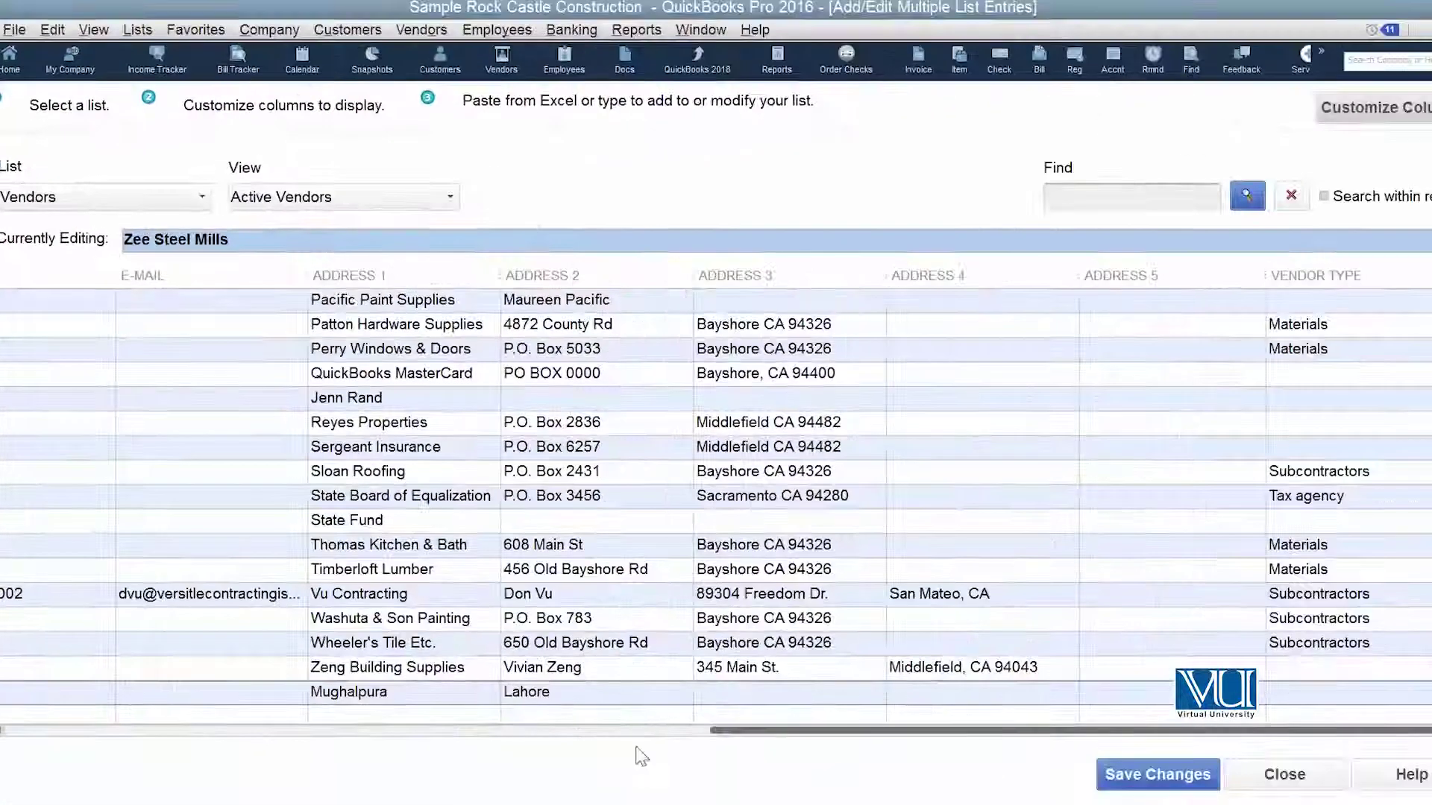
drag(1210, 731, 478, 732)
scroll(68, 695, down, 1)
click(72, 702)
key(ctrl+v)
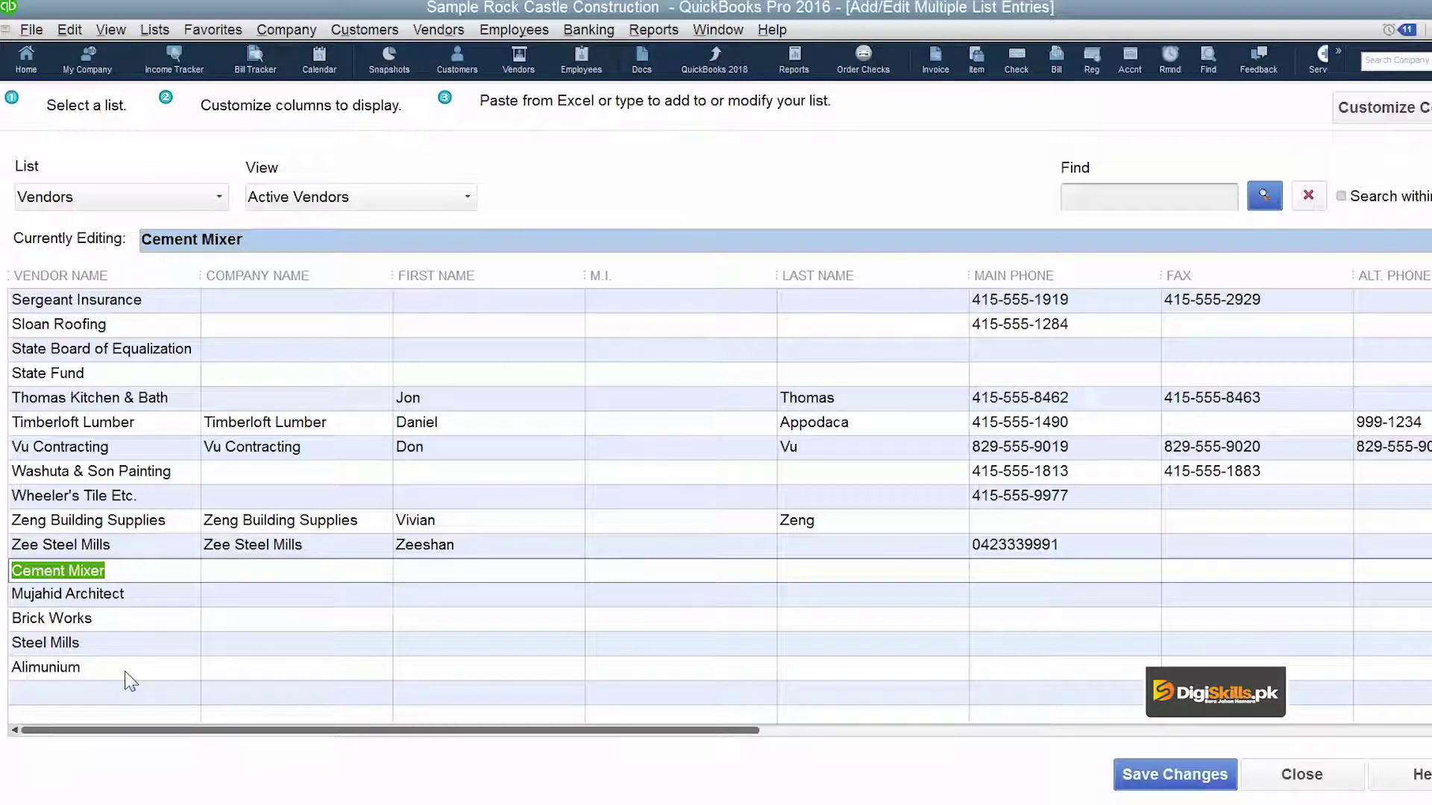
Copy the five owner names from the Excel sheet into QuickBooks' First Name column, starting at the Cement Mixer row.
click(520, 804)
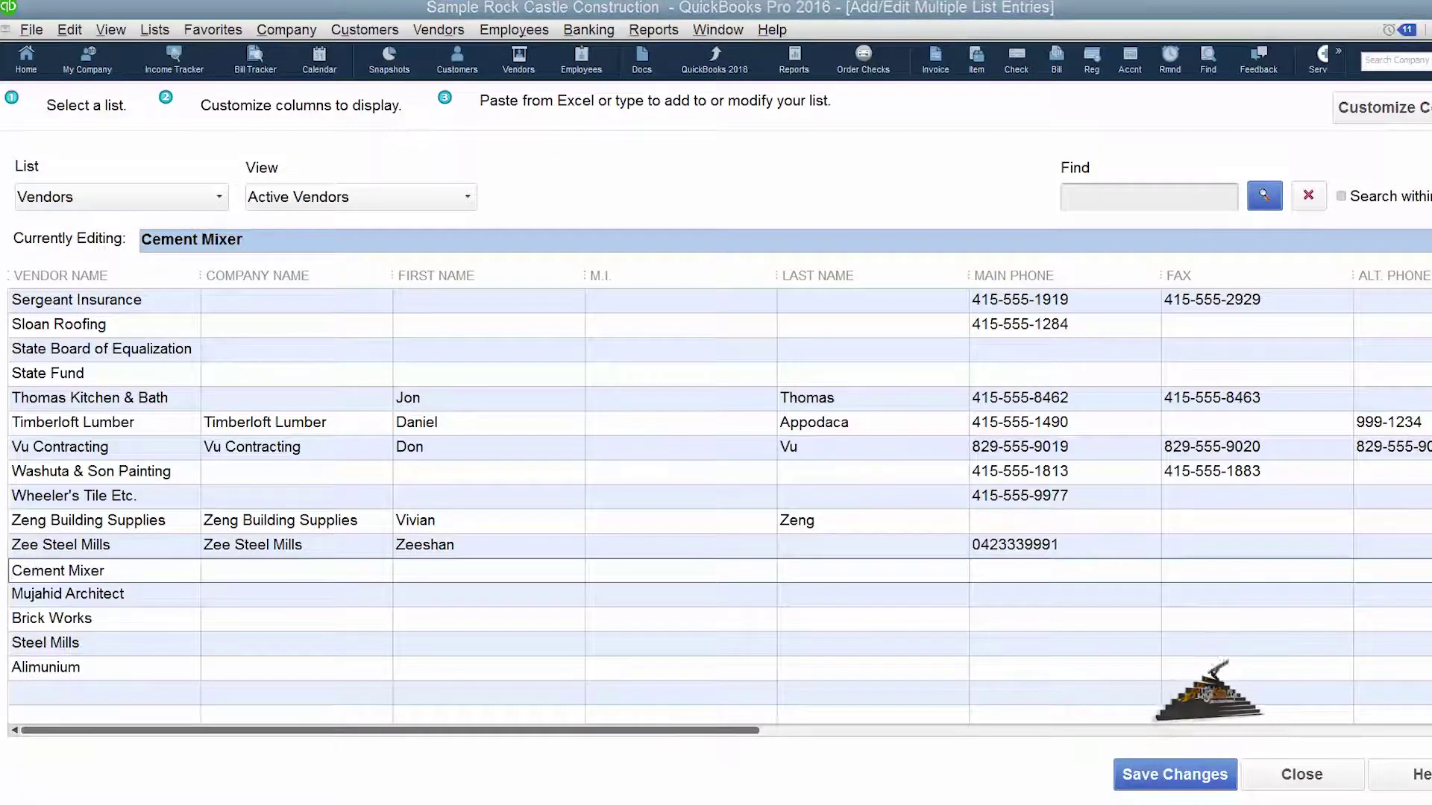
drag(184, 258, 192, 348)
right_click(197, 329)
click(264, 382)
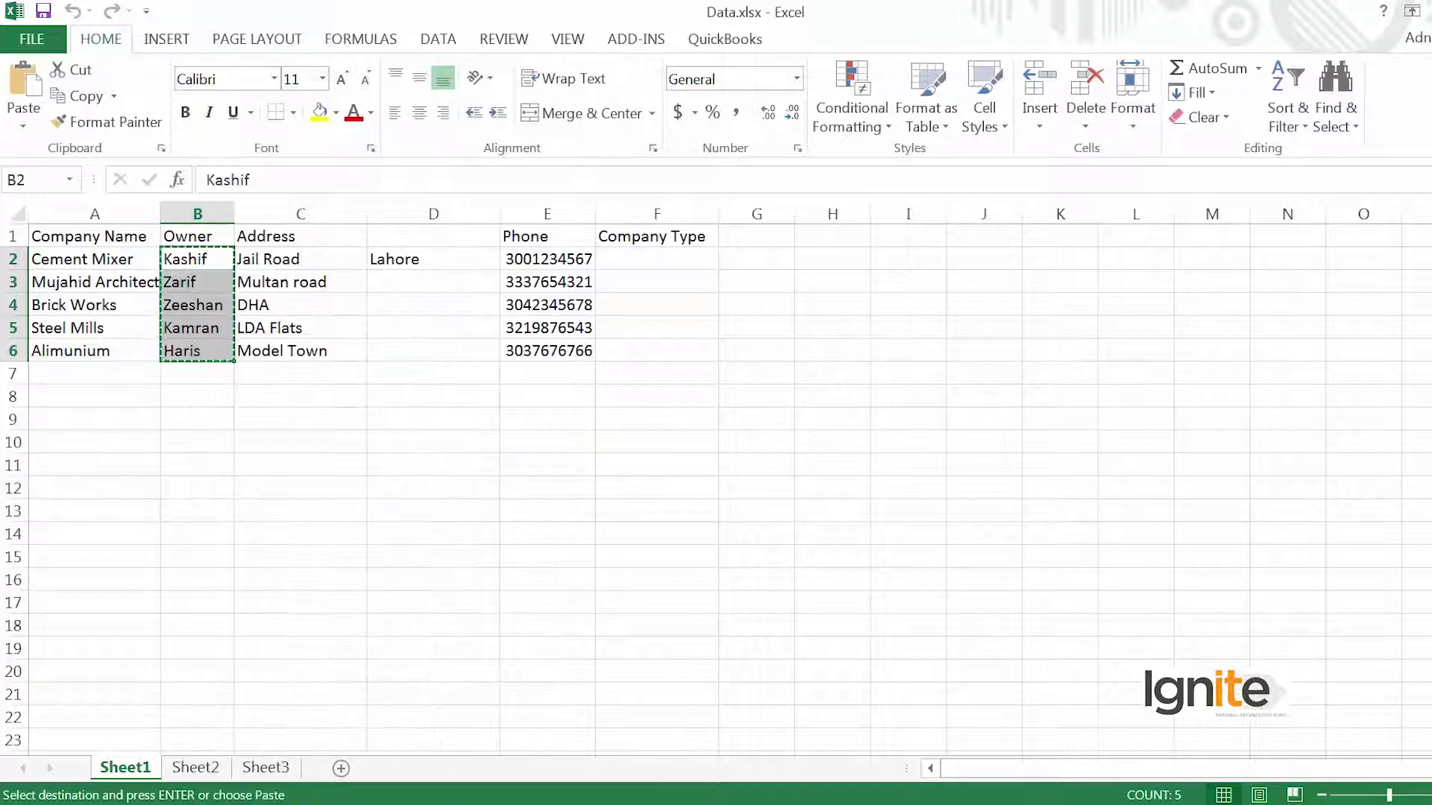
click(519, 804)
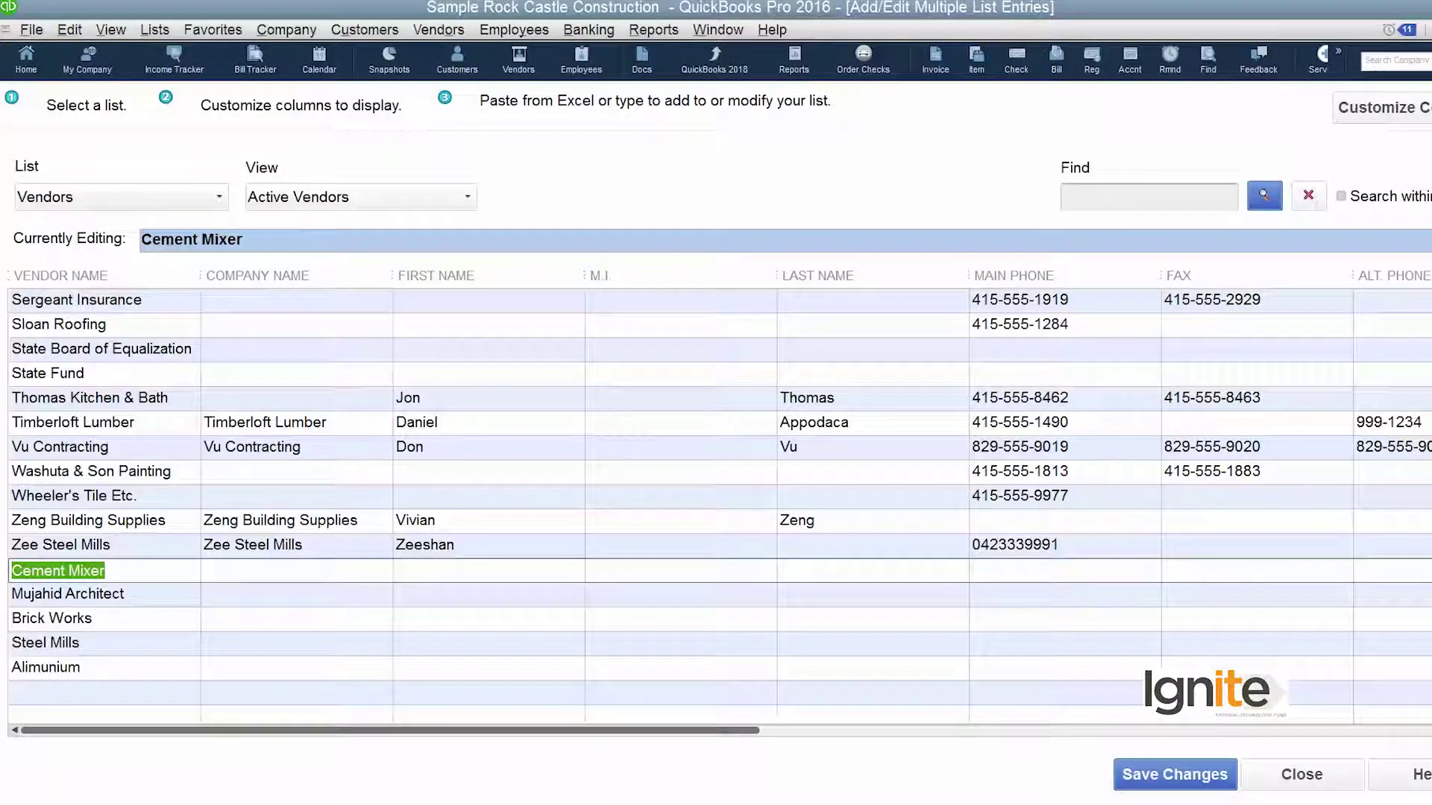
click(427, 585)
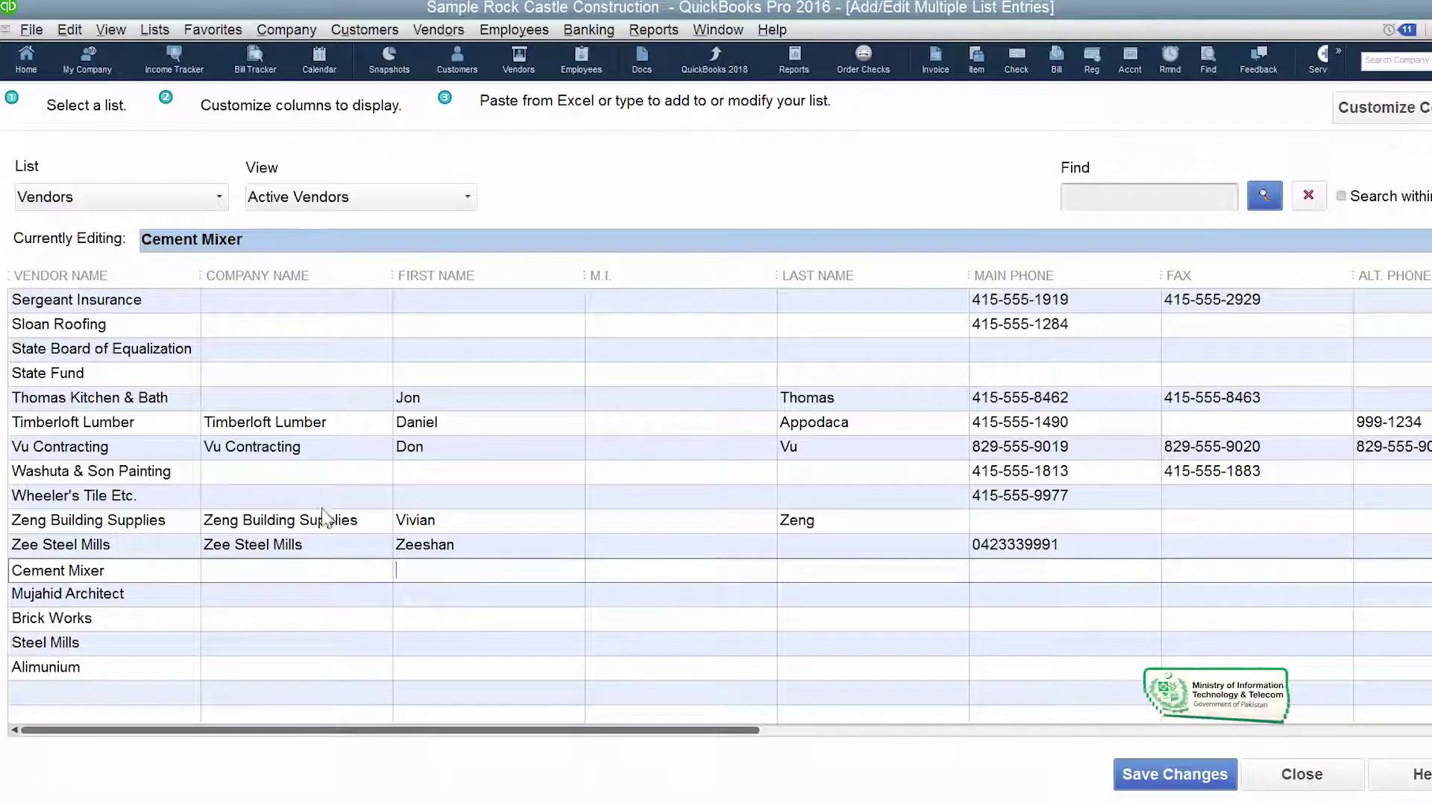
right_click(460, 582)
click(490, 617)
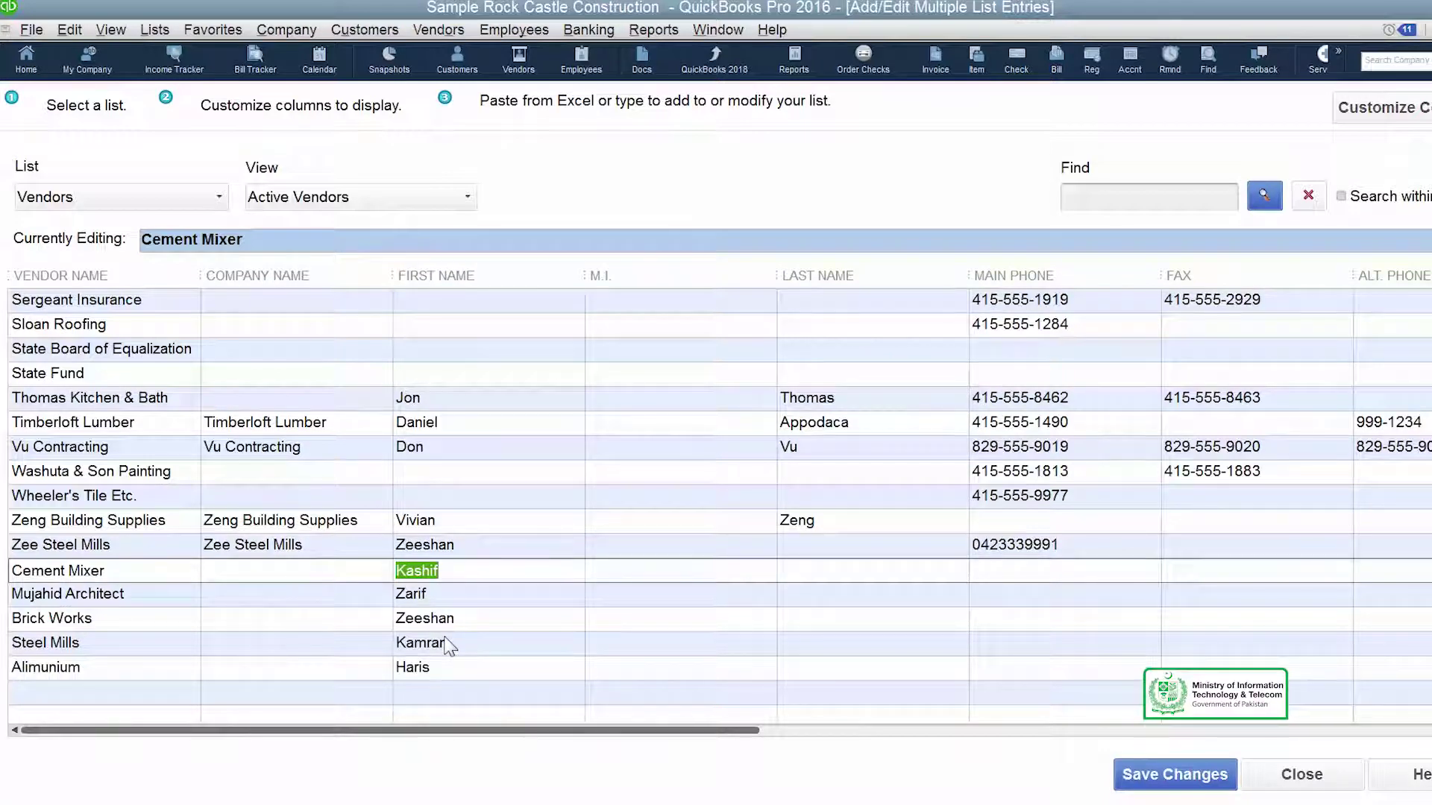
Copy the five entries under Address in the Excel sheet into QuickBooks' Address 1 column, starting at the Cement Mixer row.
drag(14, 574, 128, 585)
key(alt+Tab)
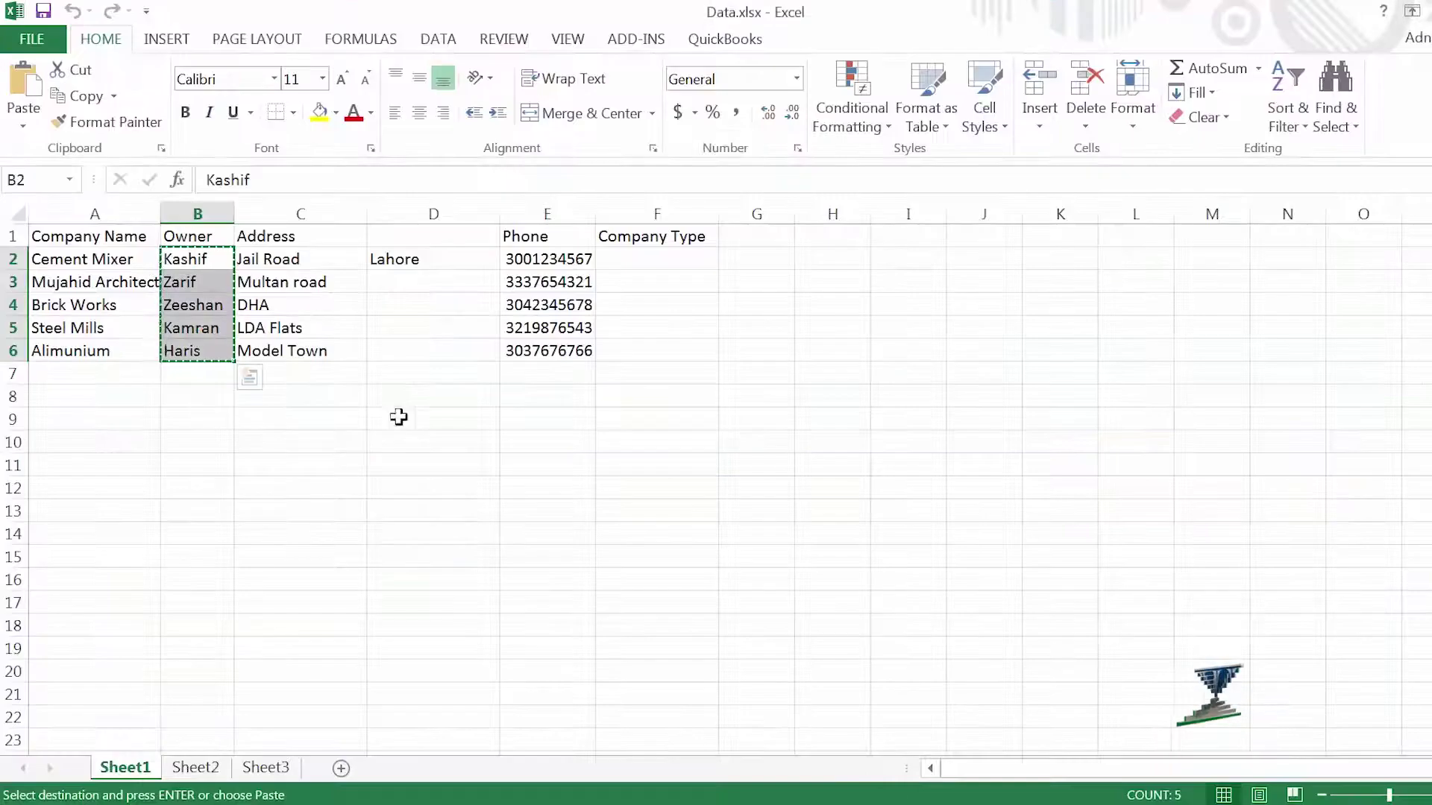
click(295, 259)
drag(297, 258, 290, 343)
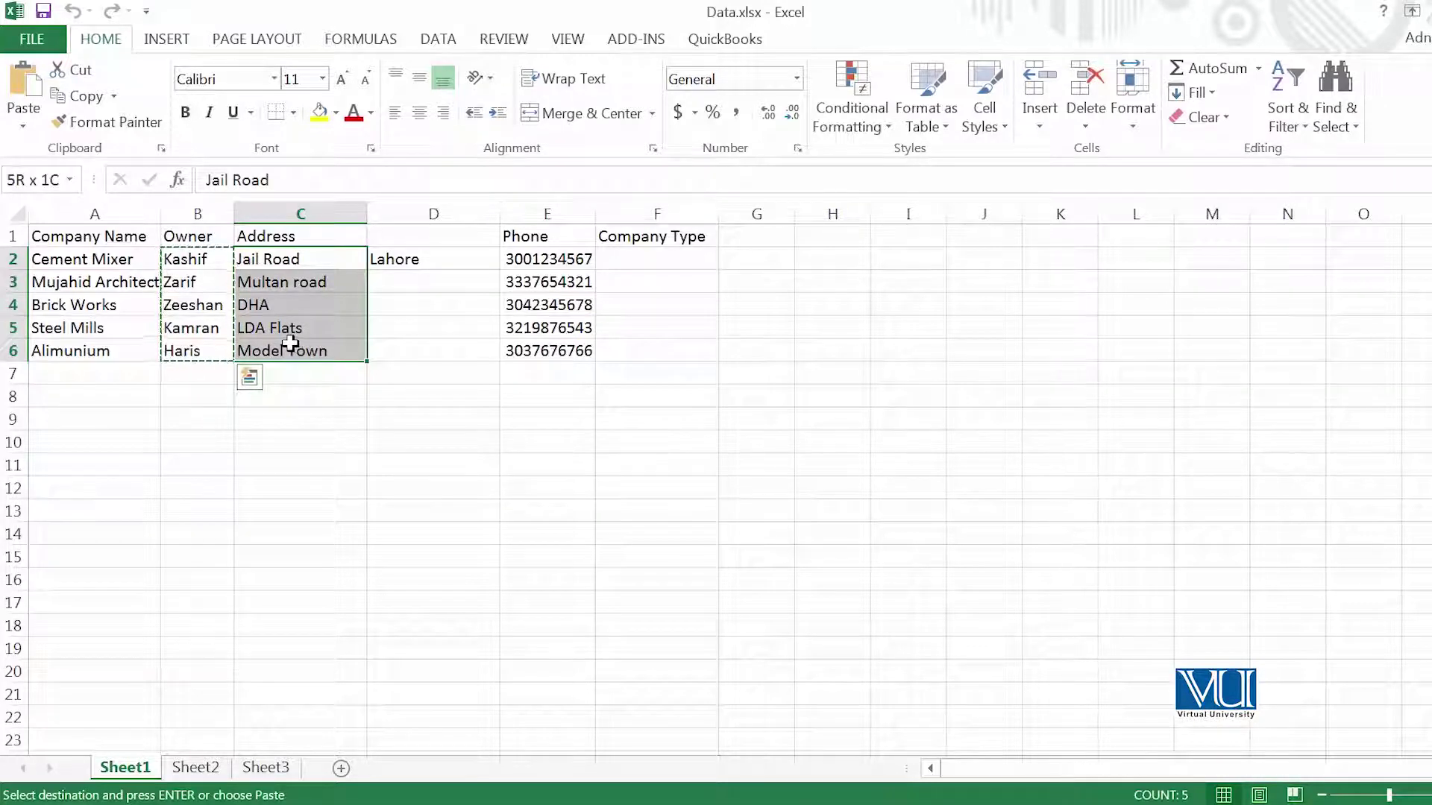
scroll(416, 378, down, 1)
key(ctrl+c)
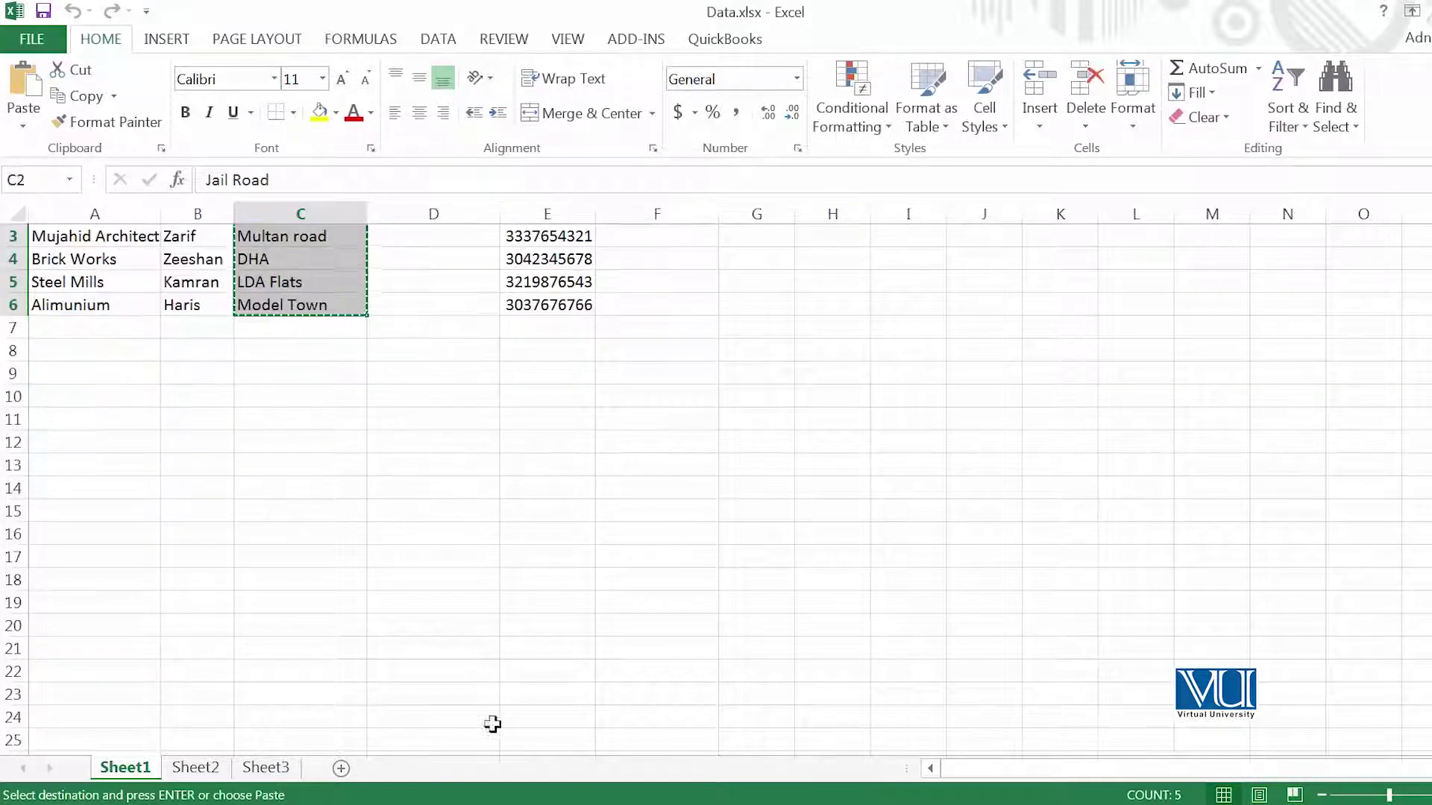
click(480, 804)
click(1125, 572)
click(416, 575)
key(ctrl+v)
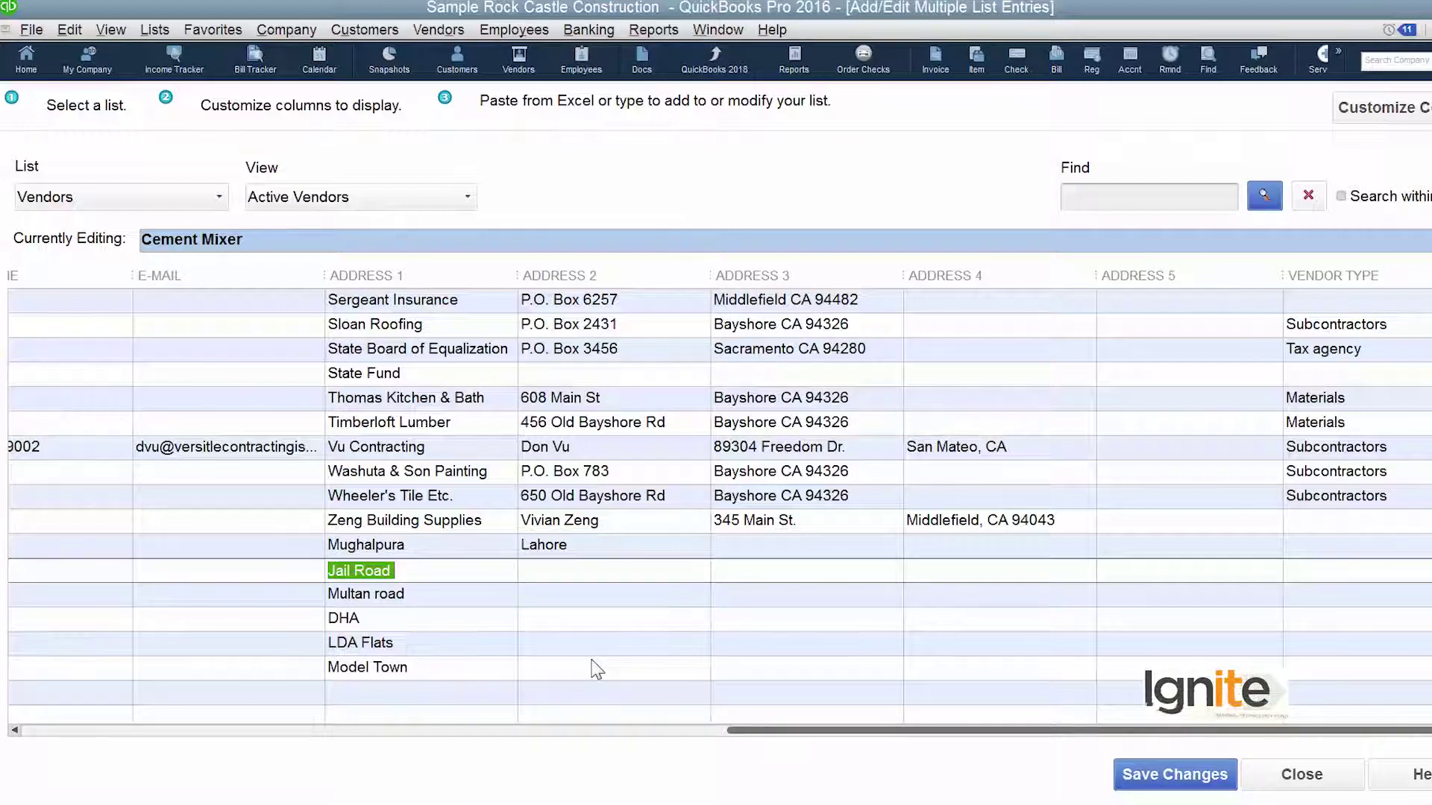
Copy the Address 2 city of Zee Steel Mills down to all the new vendor rows below it.
right_click(639, 553)
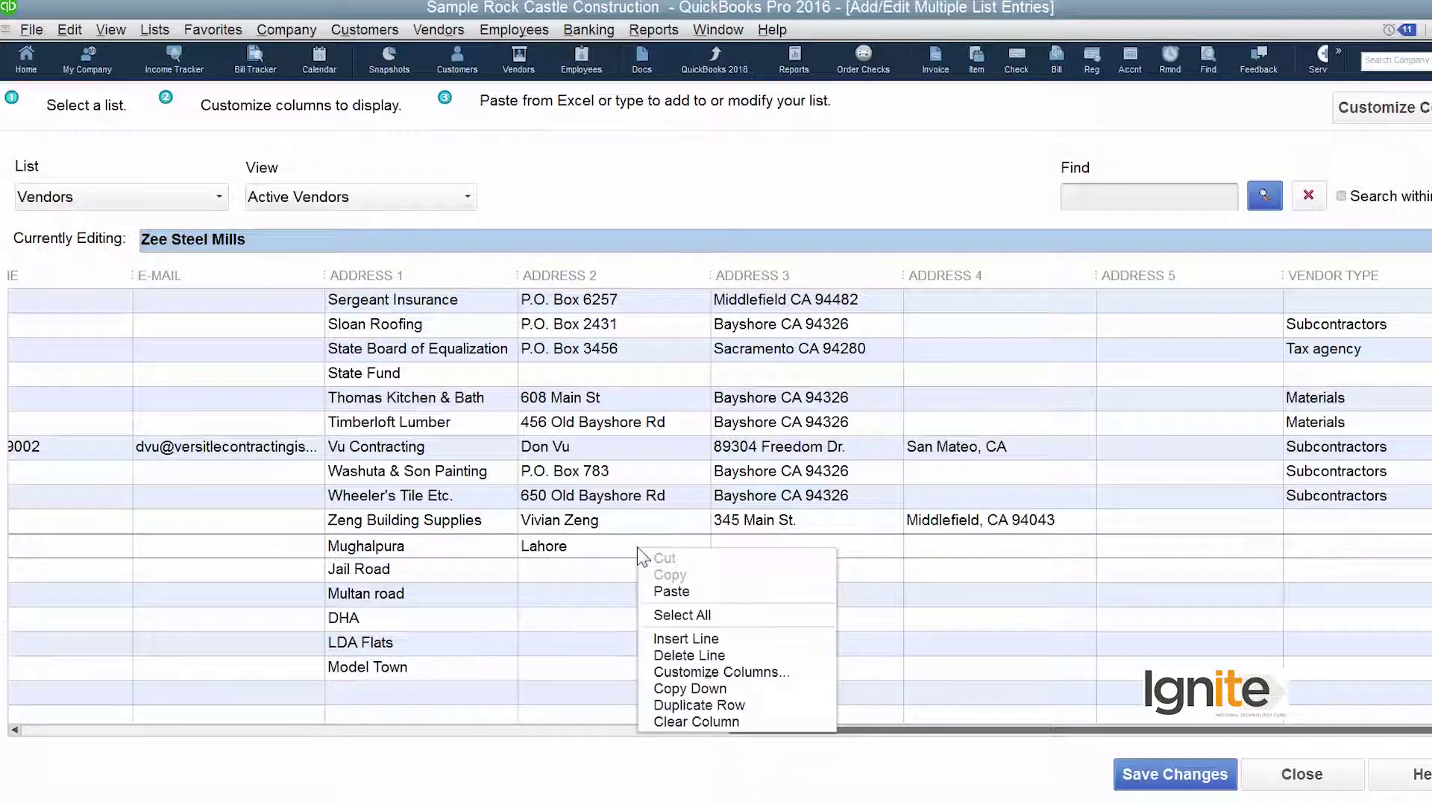
click(727, 689)
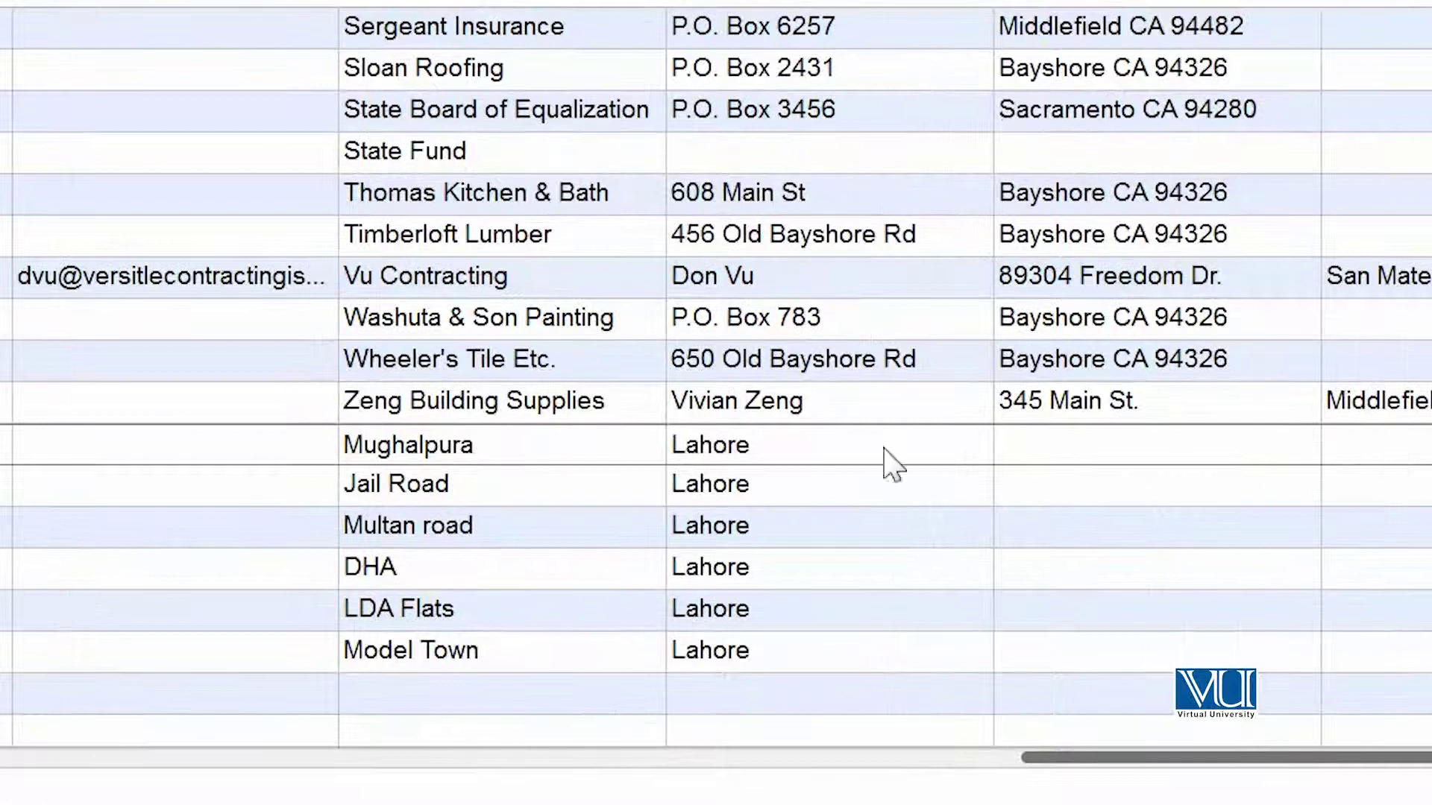
right_click(643, 548)
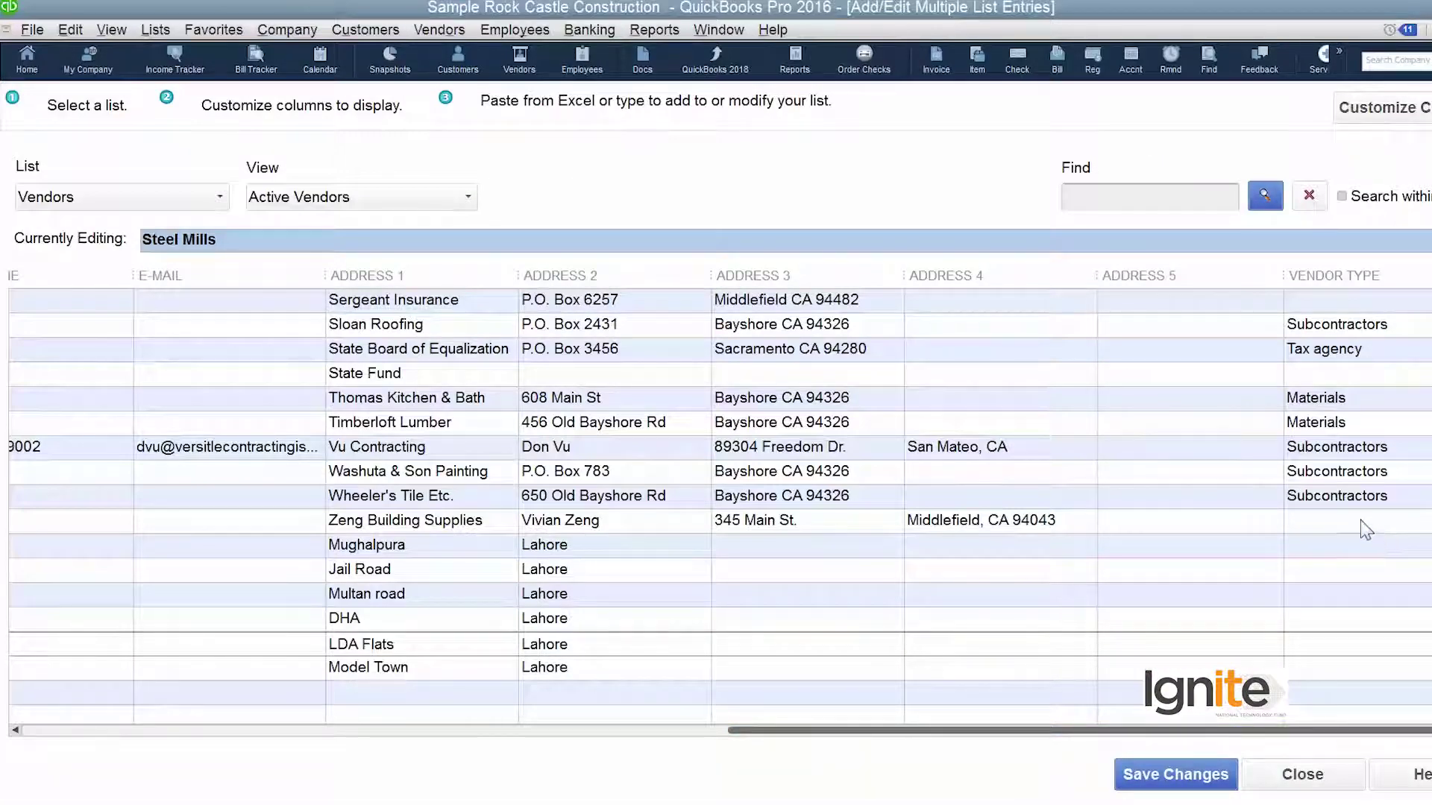
Set the Vendor Type of Zee Steel Mills to Materials and copy it down to all the new vendors below.
click(1366, 526)
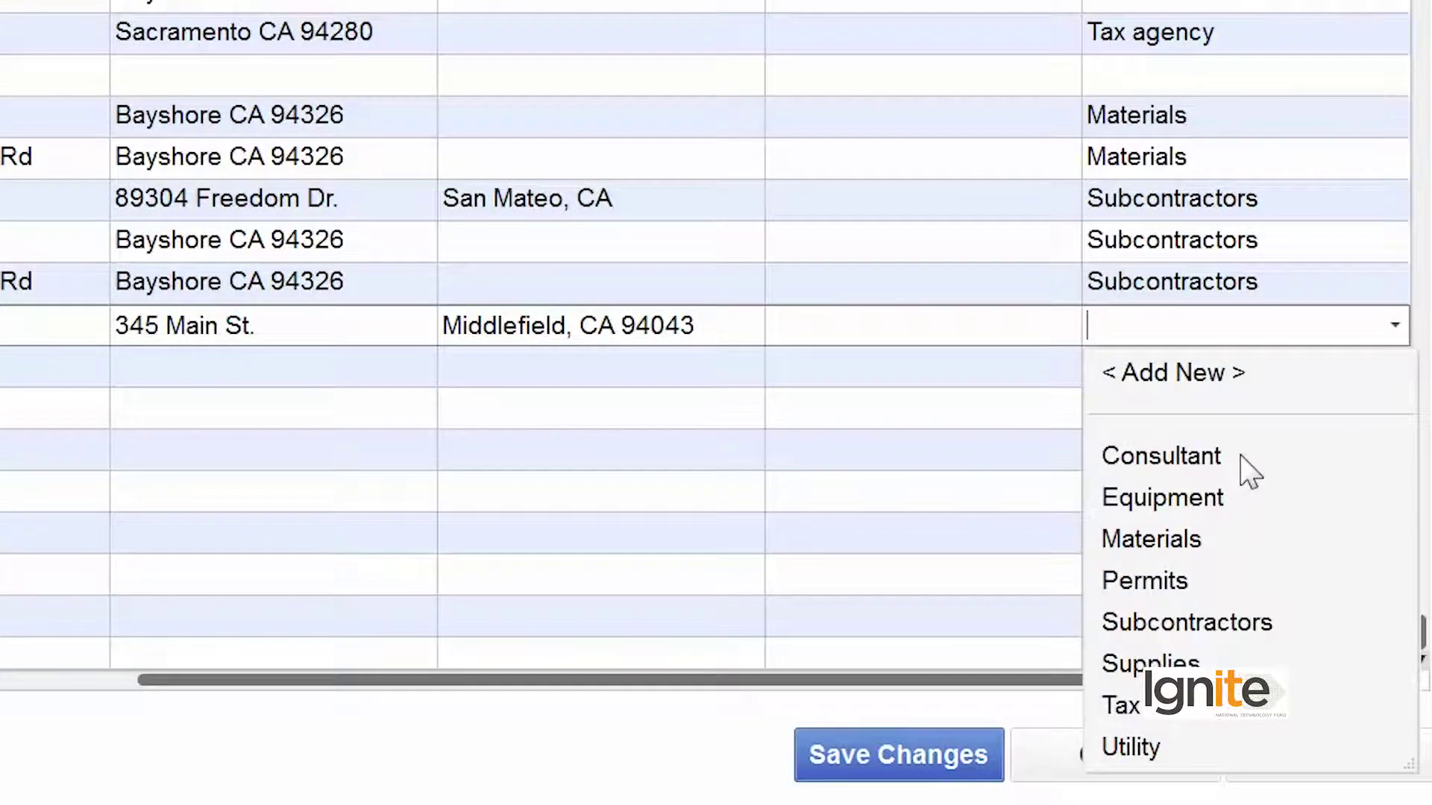
key(Down)
click(1202, 575)
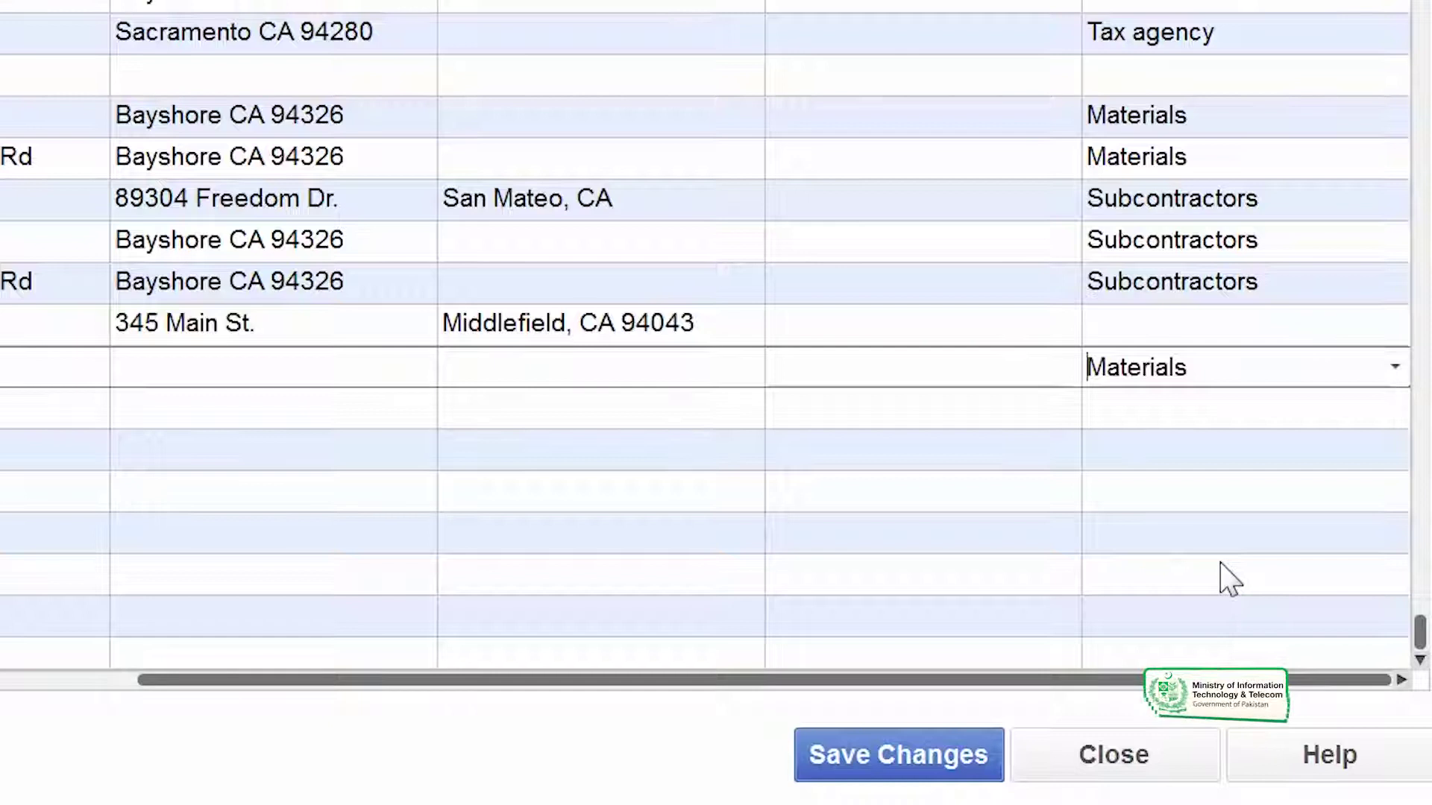
click(1394, 367)
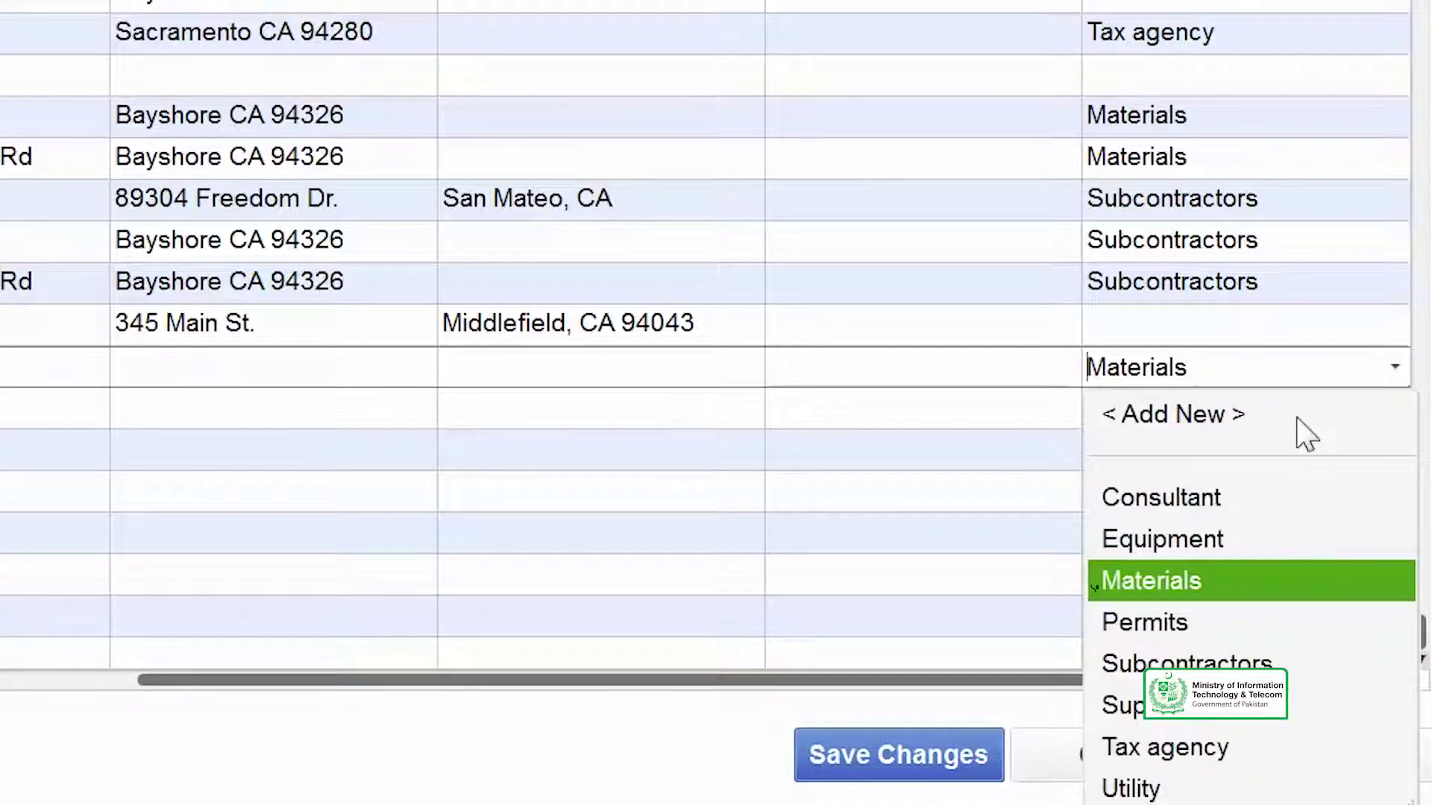
right_click(1261, 372)
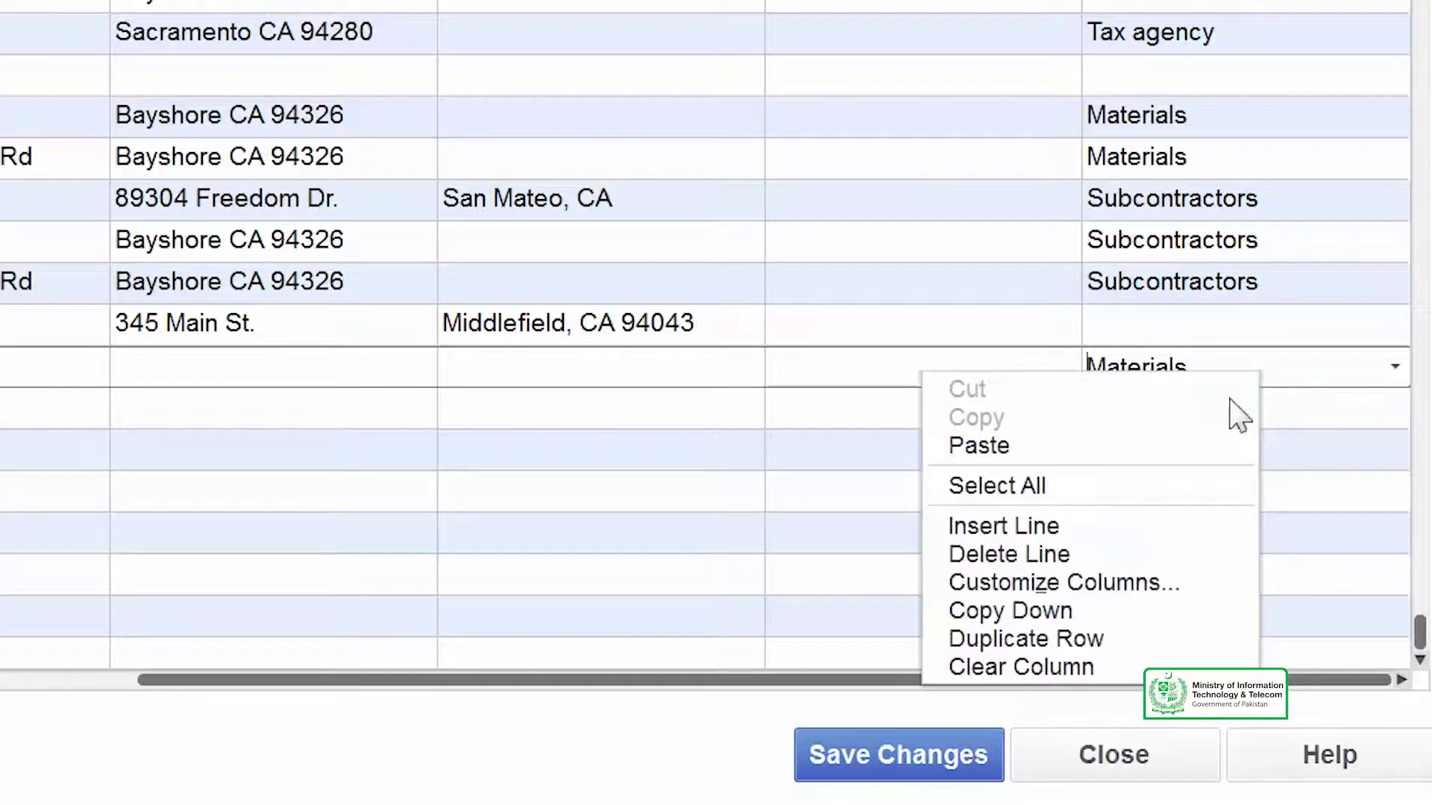
click(1135, 612)
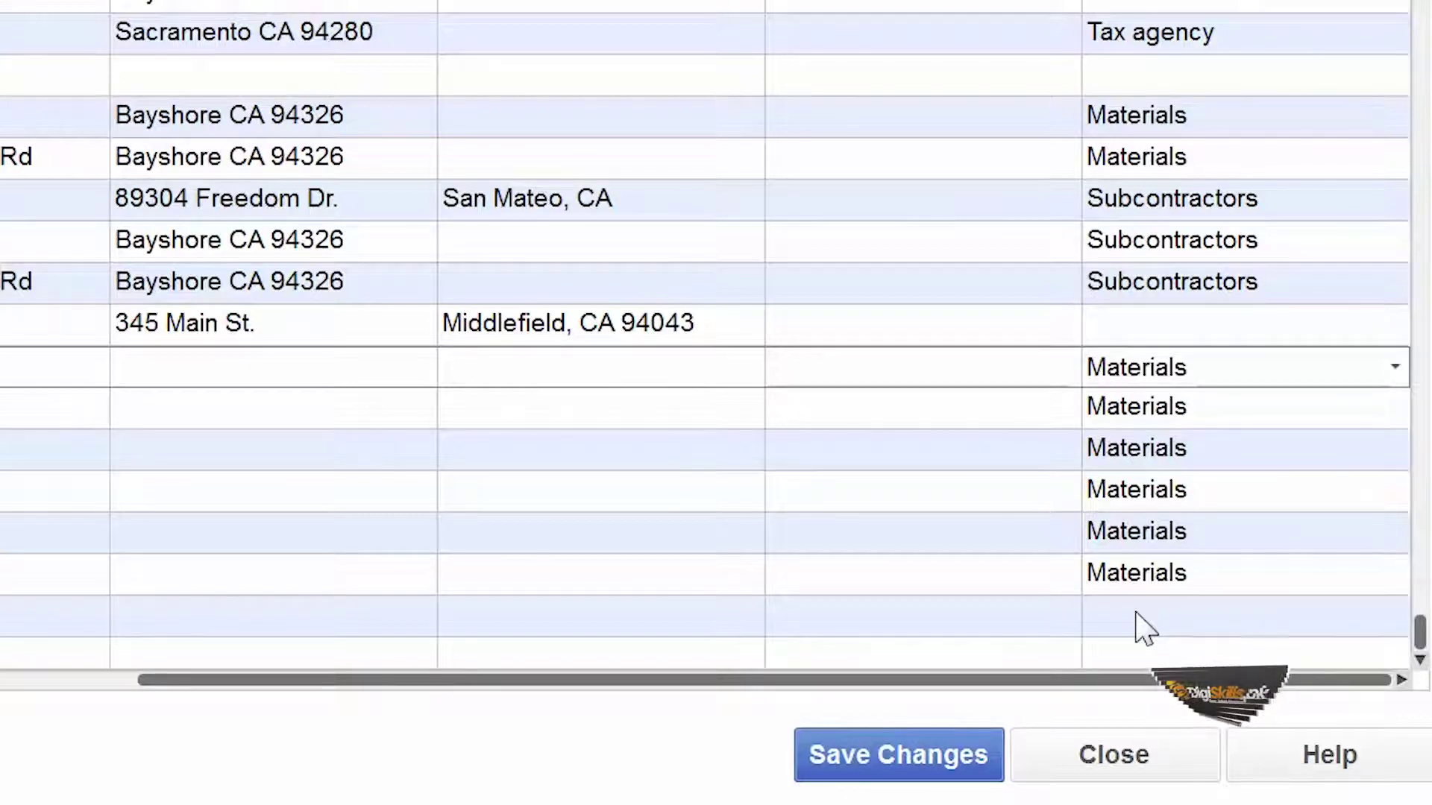
Save the new vendor records and close the Add/Edit Multiple List Entries window.
click(912, 759)
click(913, 762)
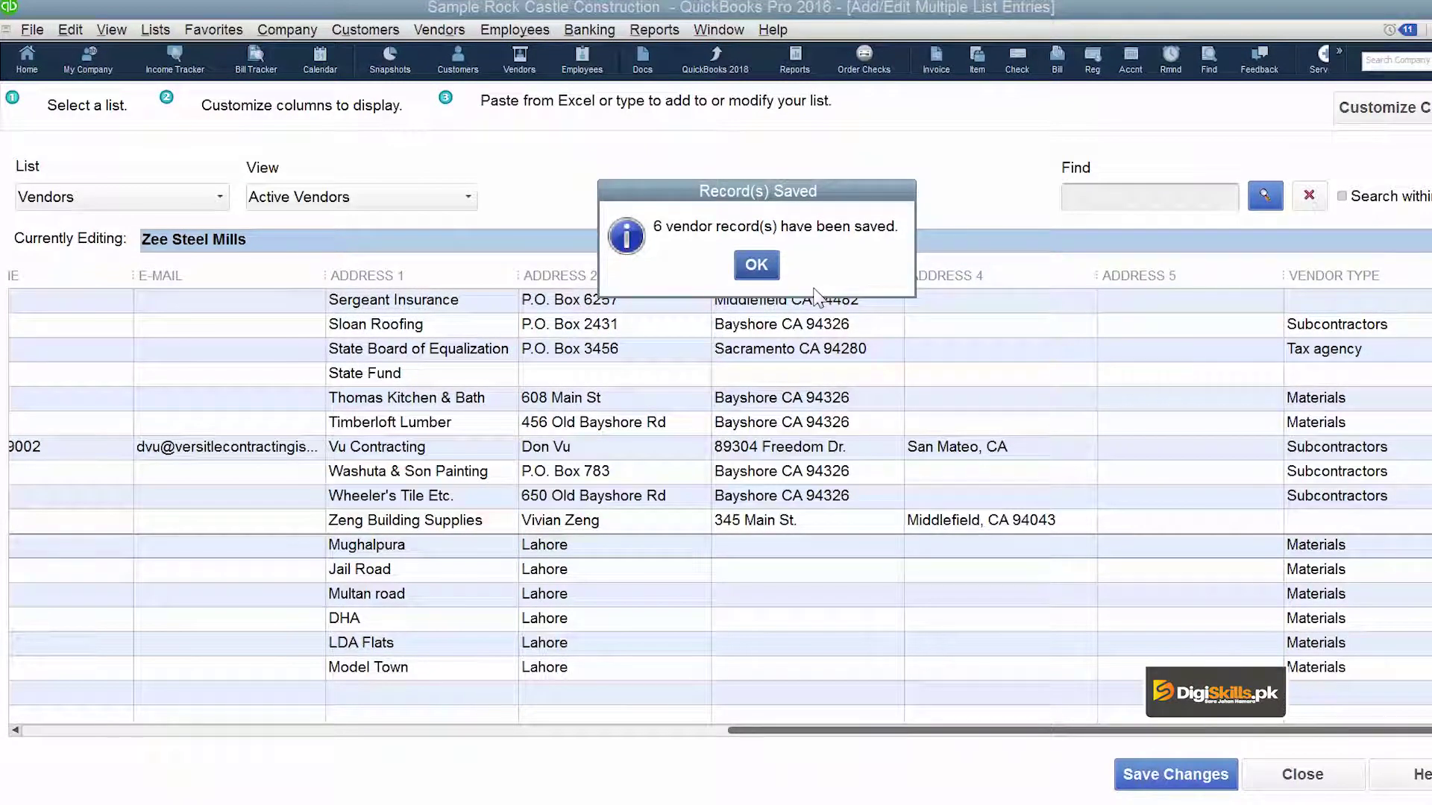
click(762, 270)
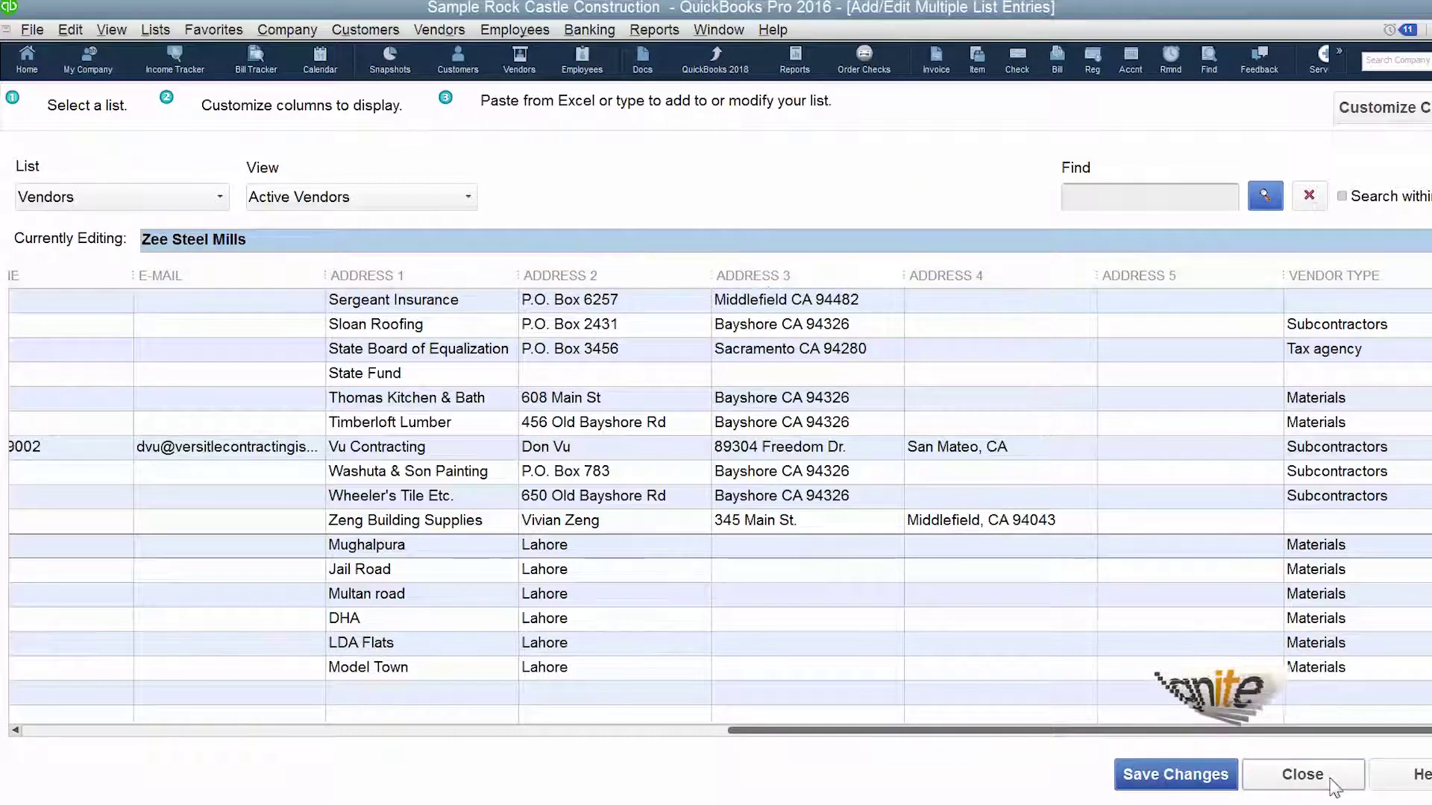
click(1298, 774)
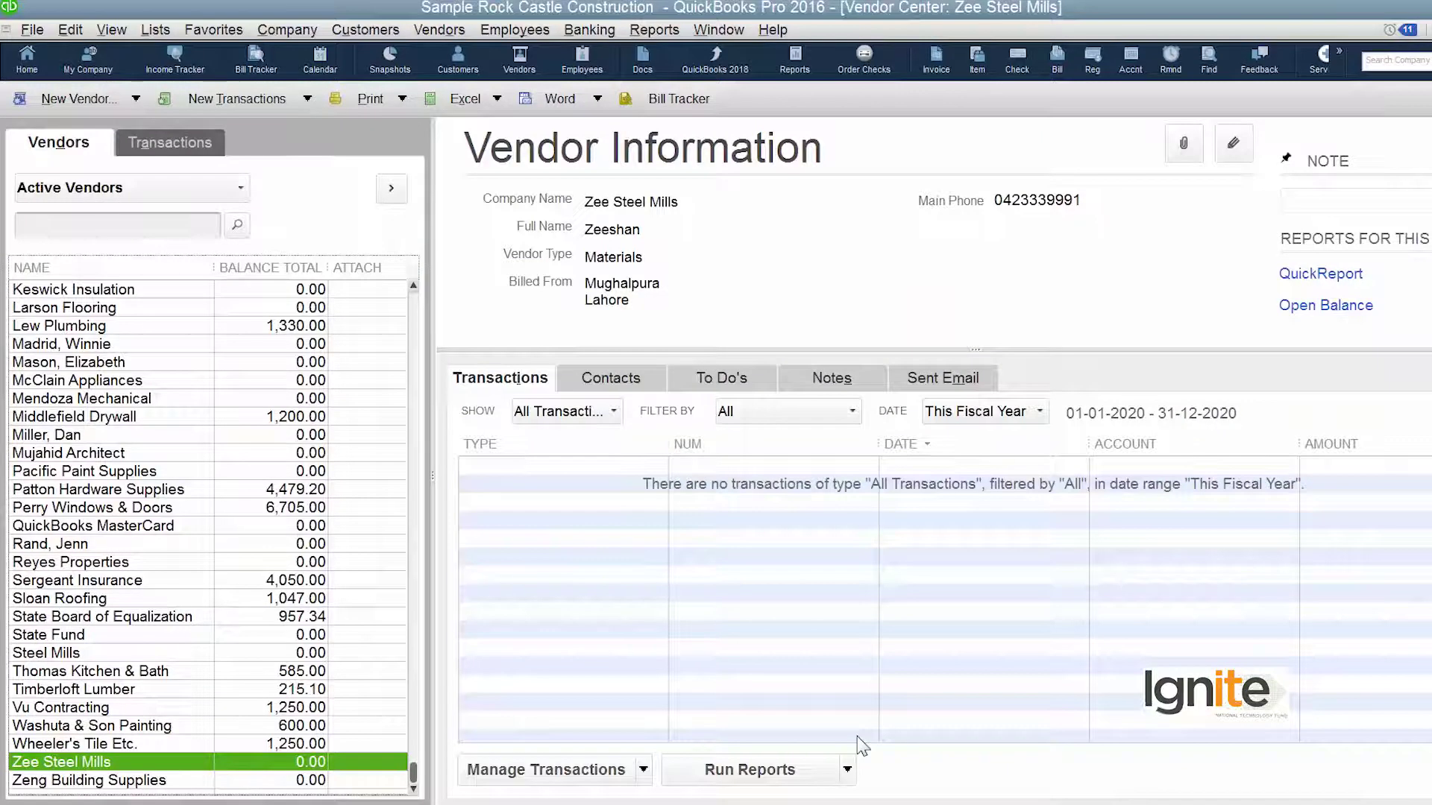